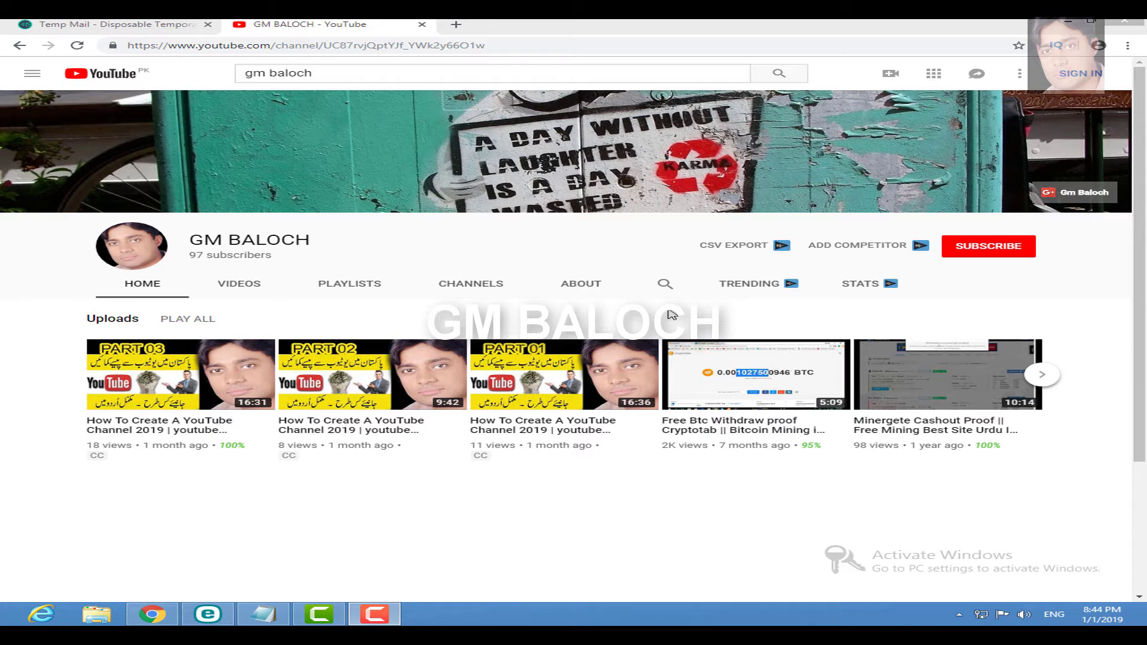
Step: Open a new blank tab beside the YouTube channel page
left_click(456, 24)
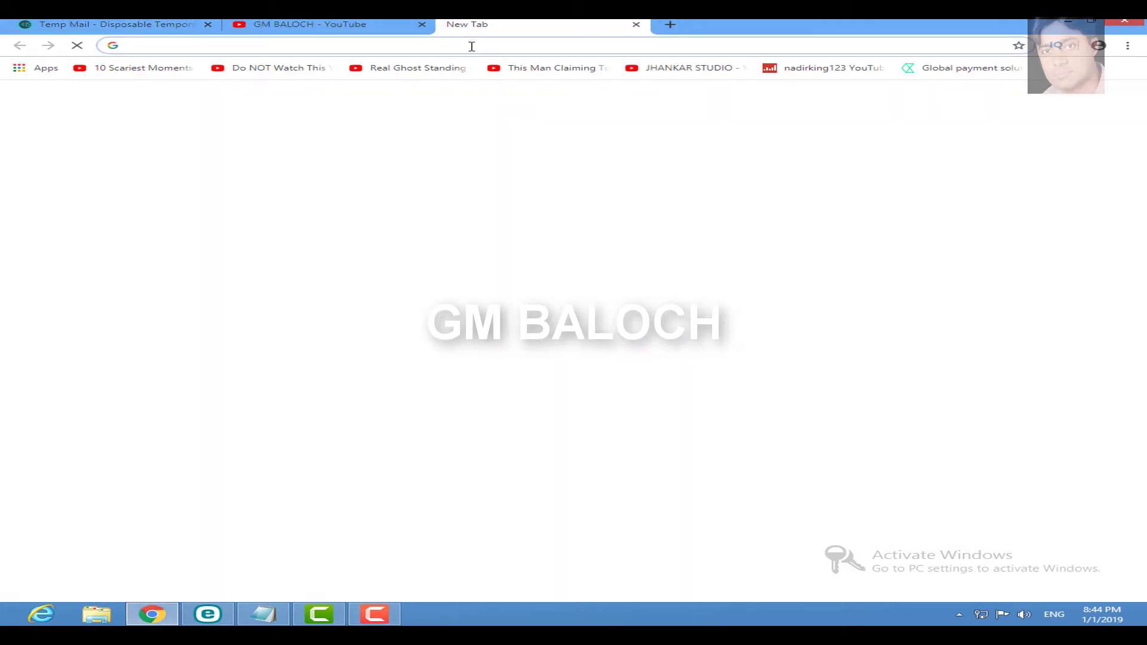
Step: Go to paypal.com/ph in the new tab
type("paypal.c")
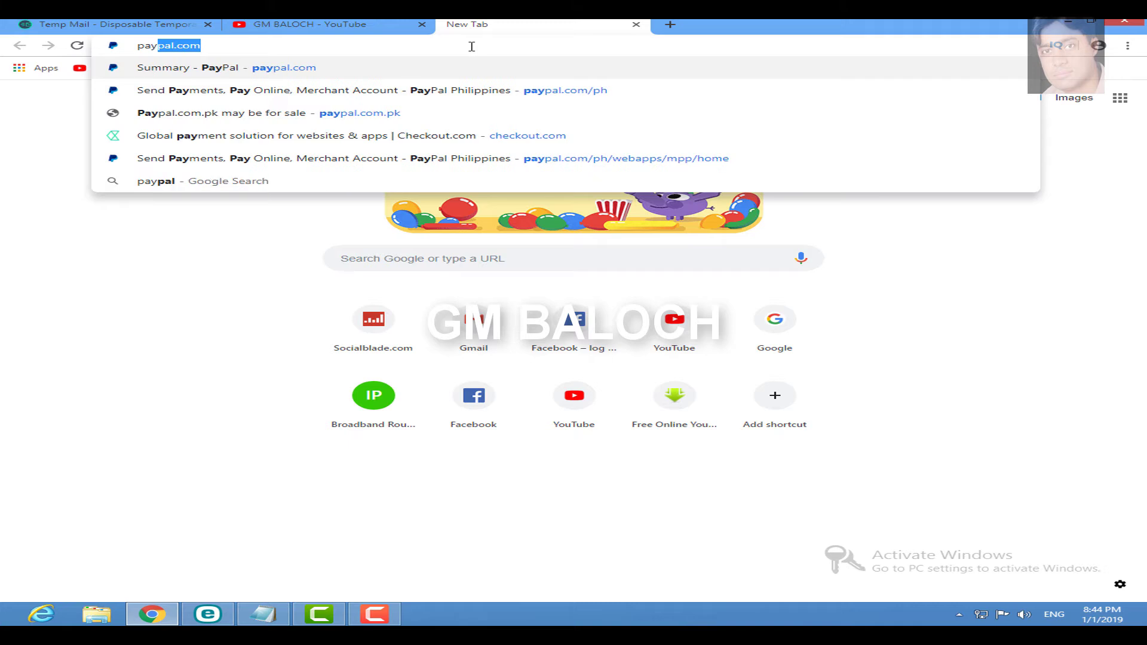
type("om")
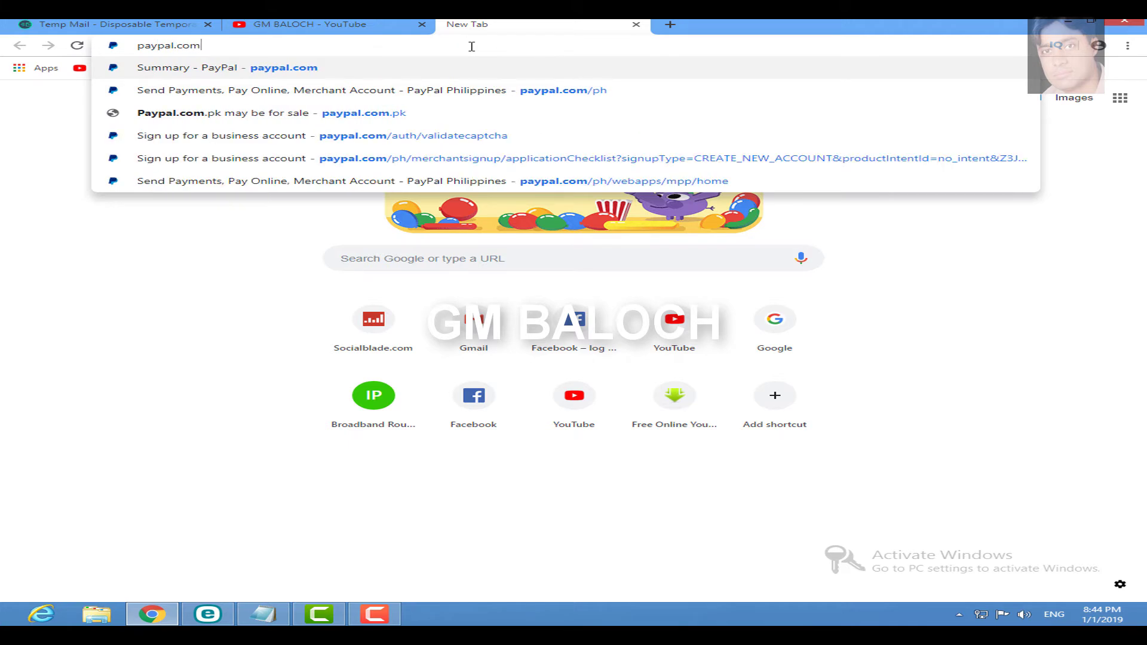
type("/")
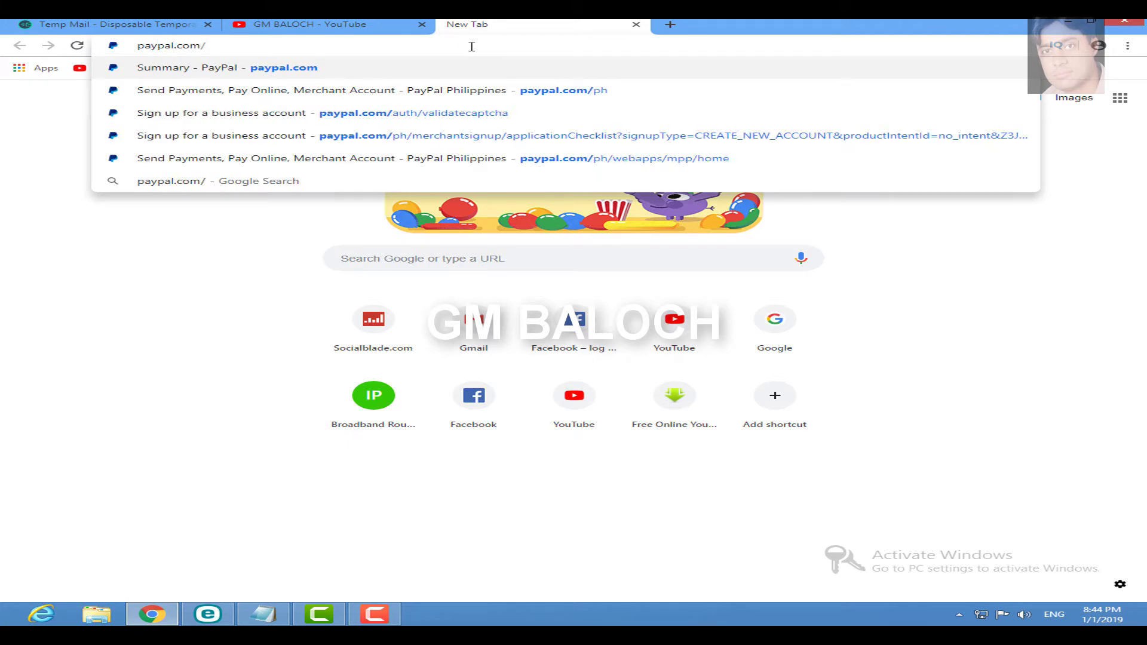
type("ph")
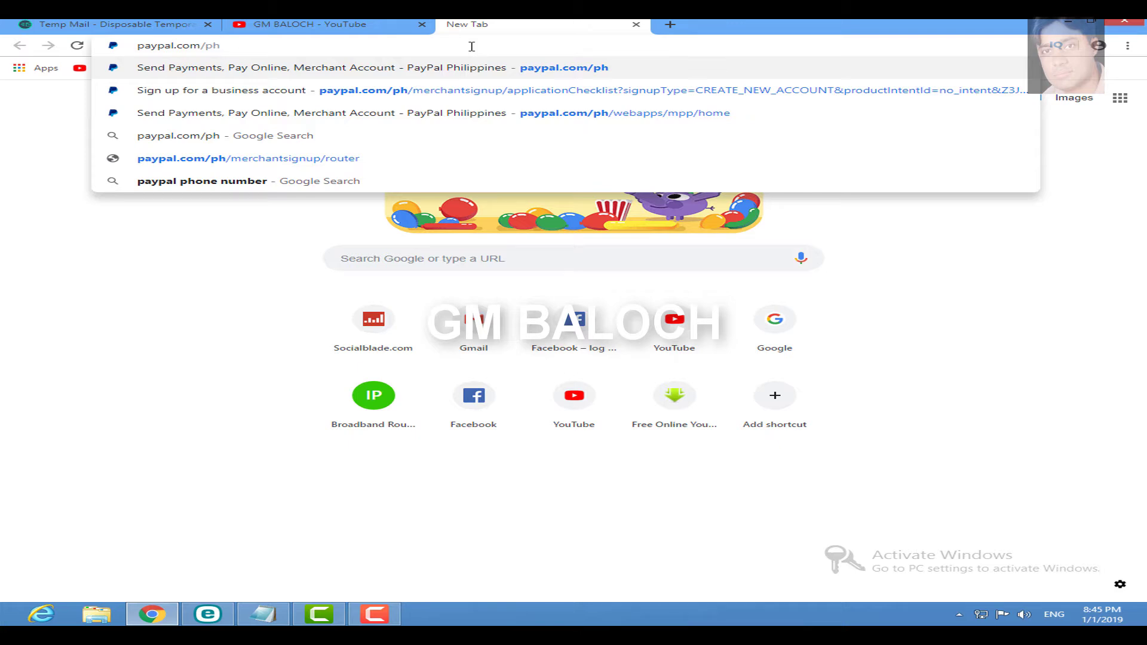
key("Return")
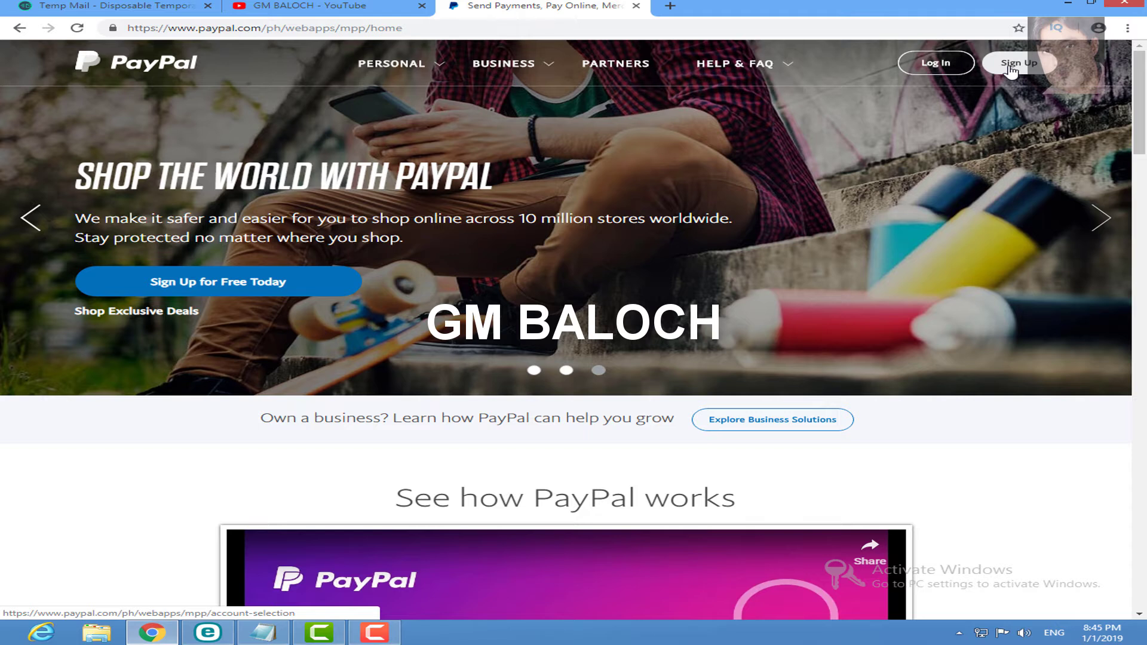
Step: Start PayPal sign-up with 'Receive Payments with PayPal' as the account type
left_click(1011, 71)
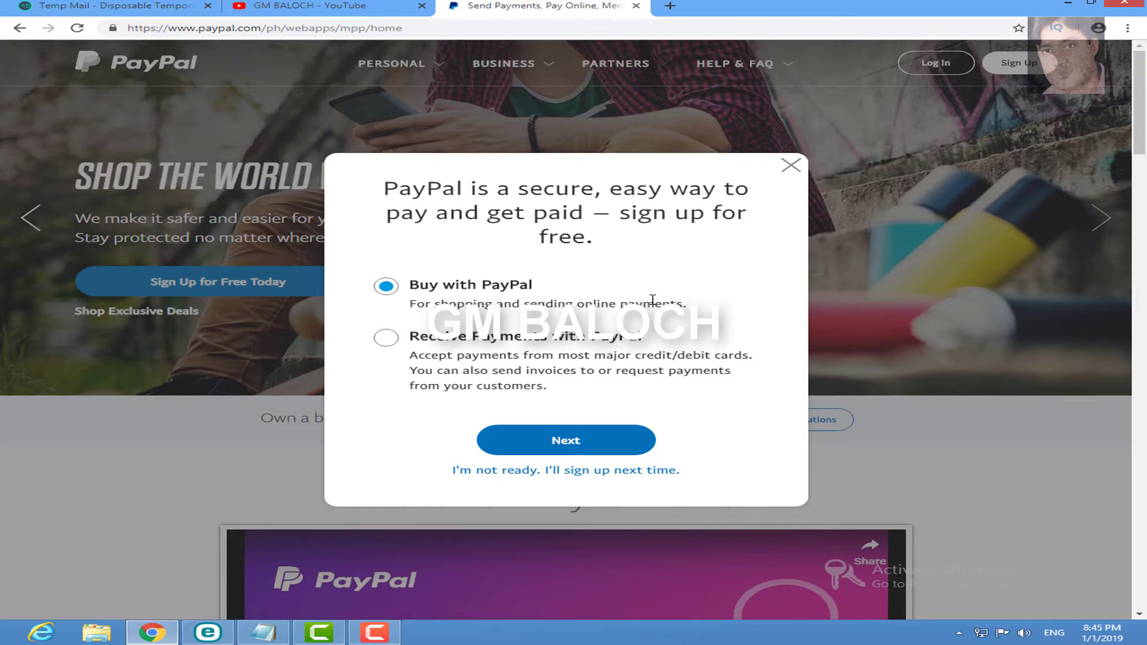
left_click(387, 338)
left_click(564, 444)
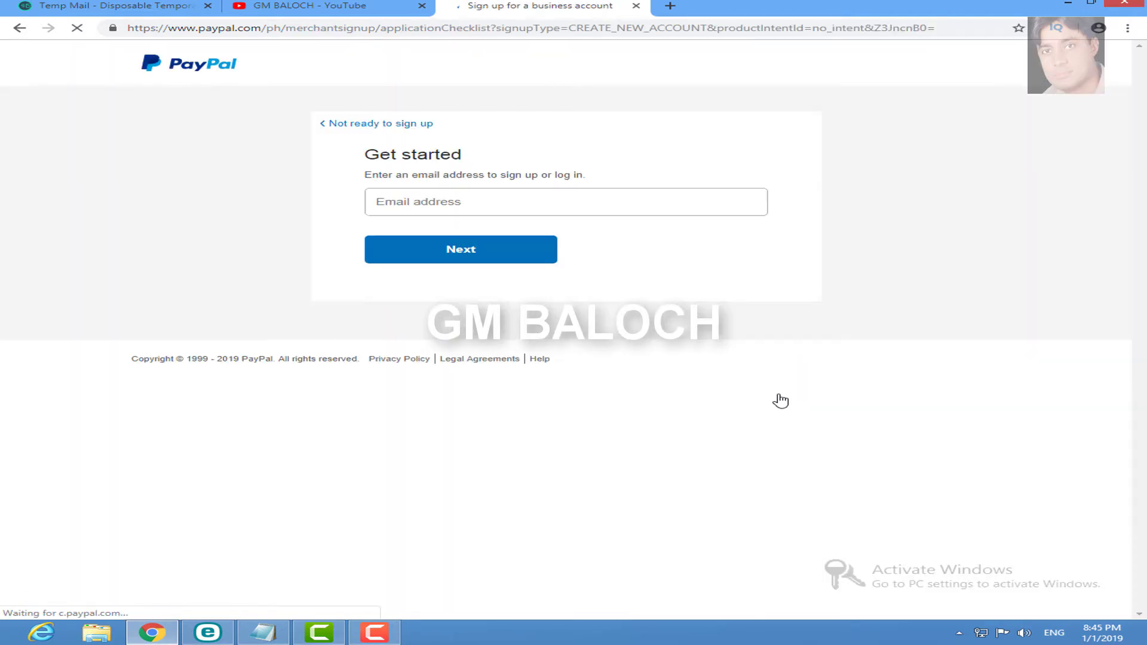
Step: Paste the copied login email into Email address and continue
left_click(509, 206)
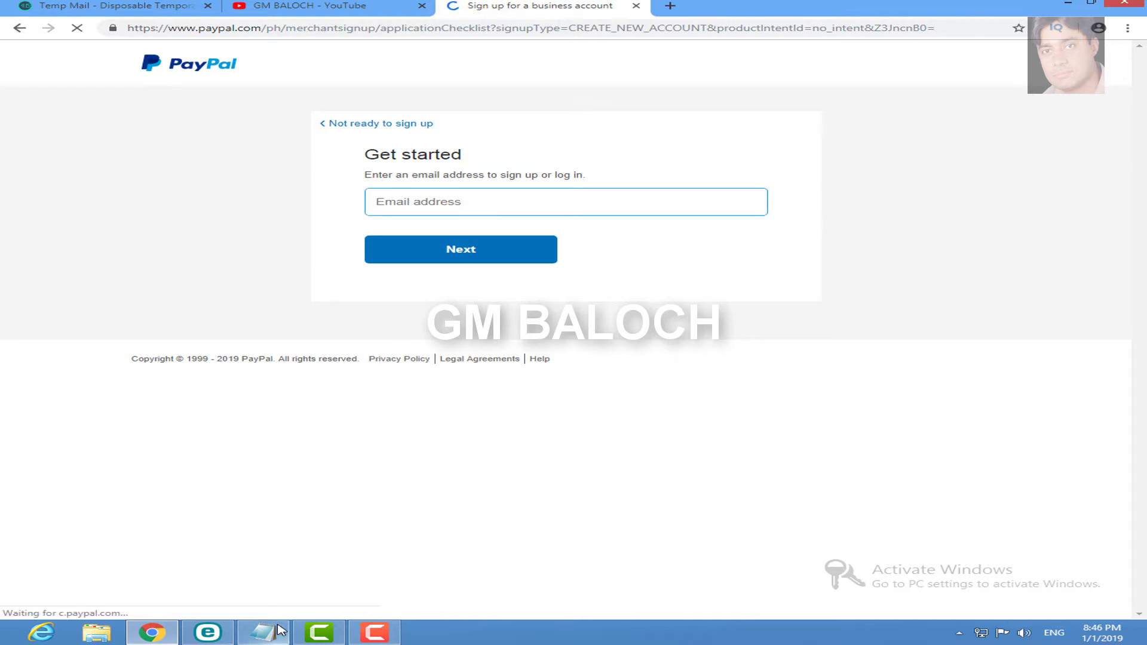
left_click(278, 630)
left_click(141, 353)
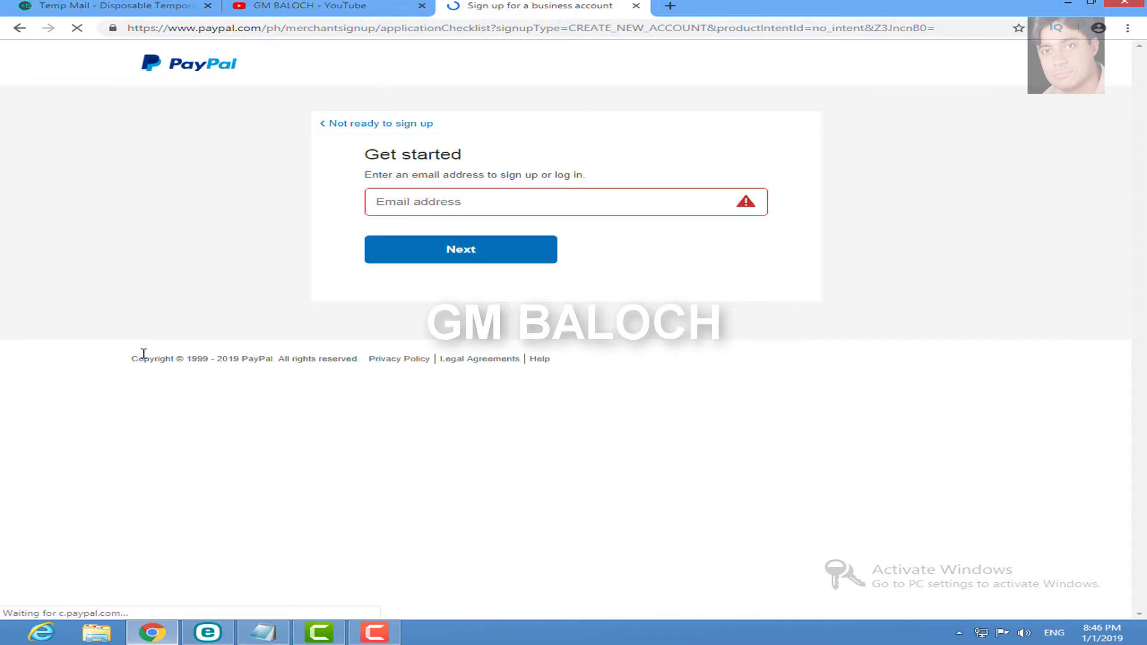
left_click(438, 213)
key("ctrl+v")
left_click(448, 259)
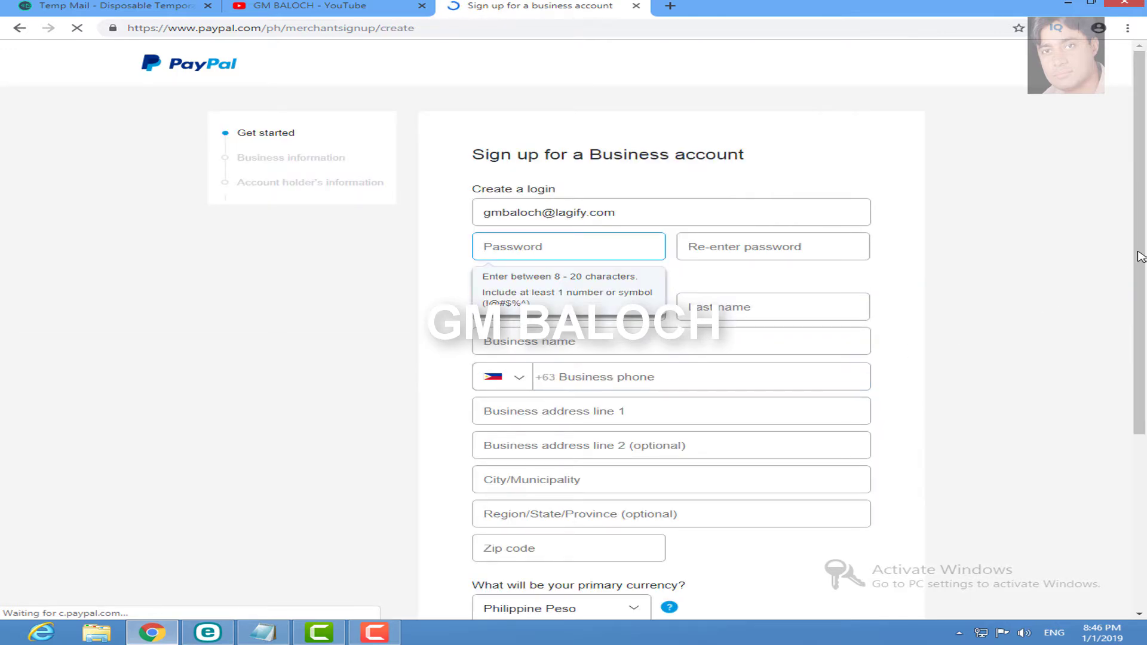
Step: Paste the account password into both Password and Re-enter password fields
mouse_move(1141, 257)
left_mouse_down()
mouse_move(1142, 375)
mouse_move(1144, 246)
left_mouse_up()
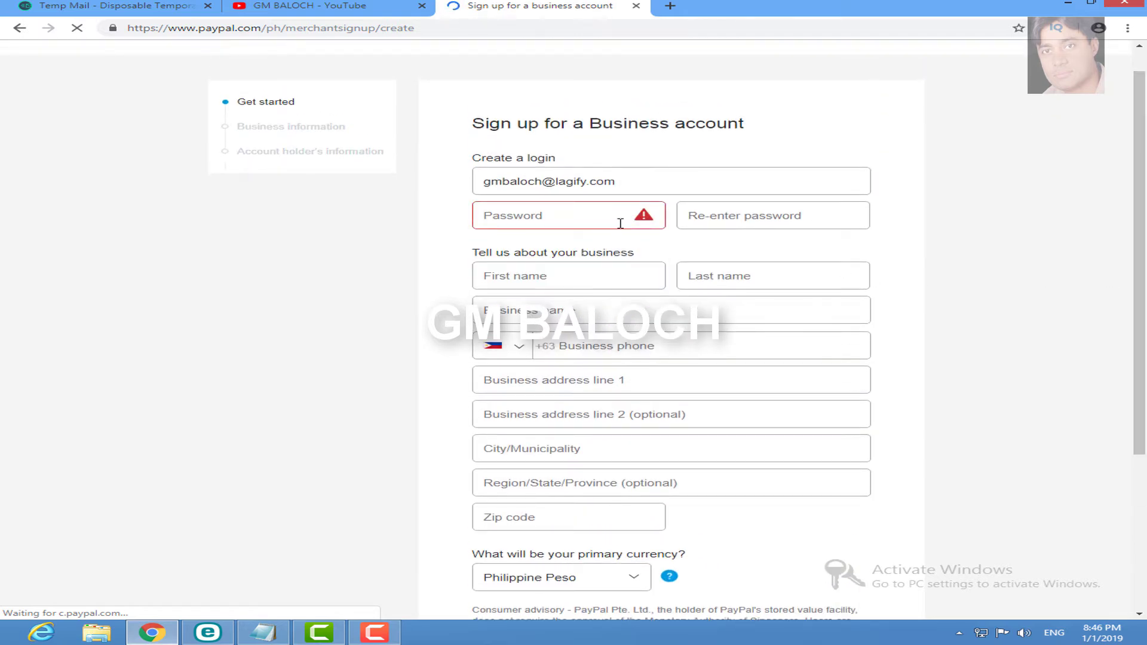
scroll(615, 209, "down", 3)
scroll(610, 185, "up", 1)
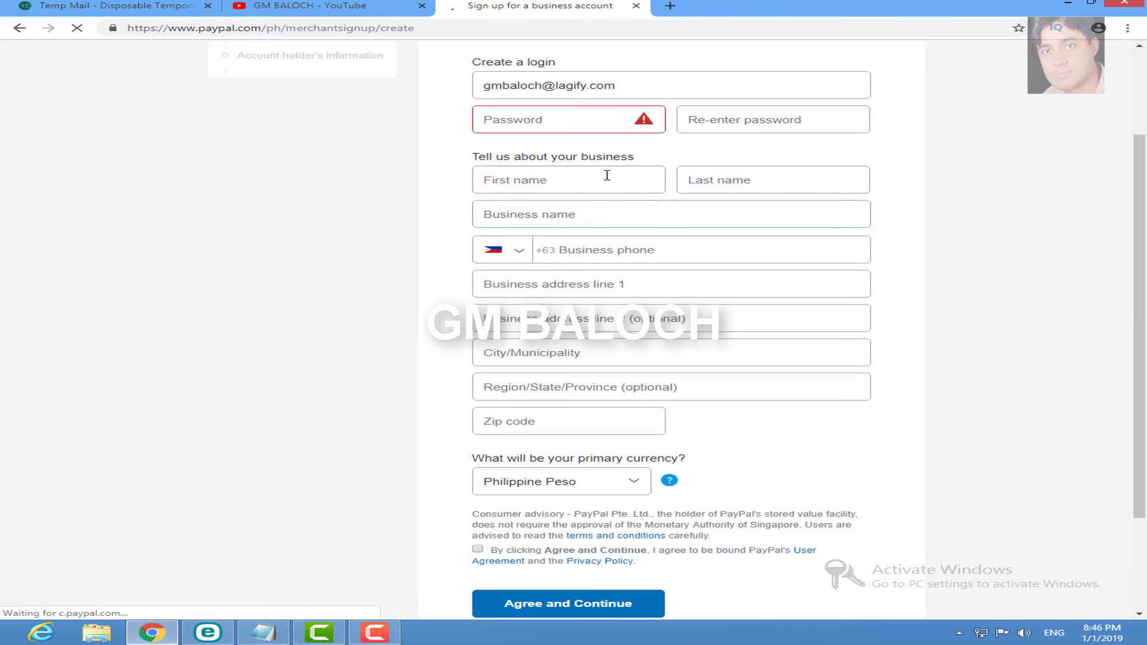
left_click(551, 121)
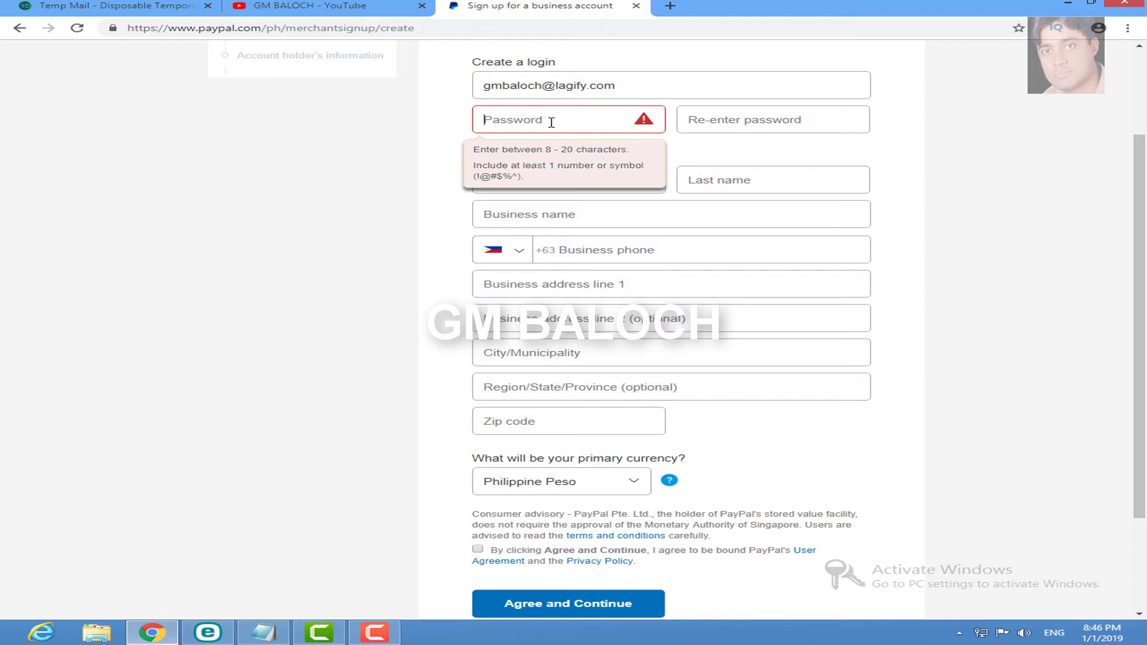
key("ctrl+v")
left_click(728, 120)
key("ctrl+v")
left_click(563, 174)
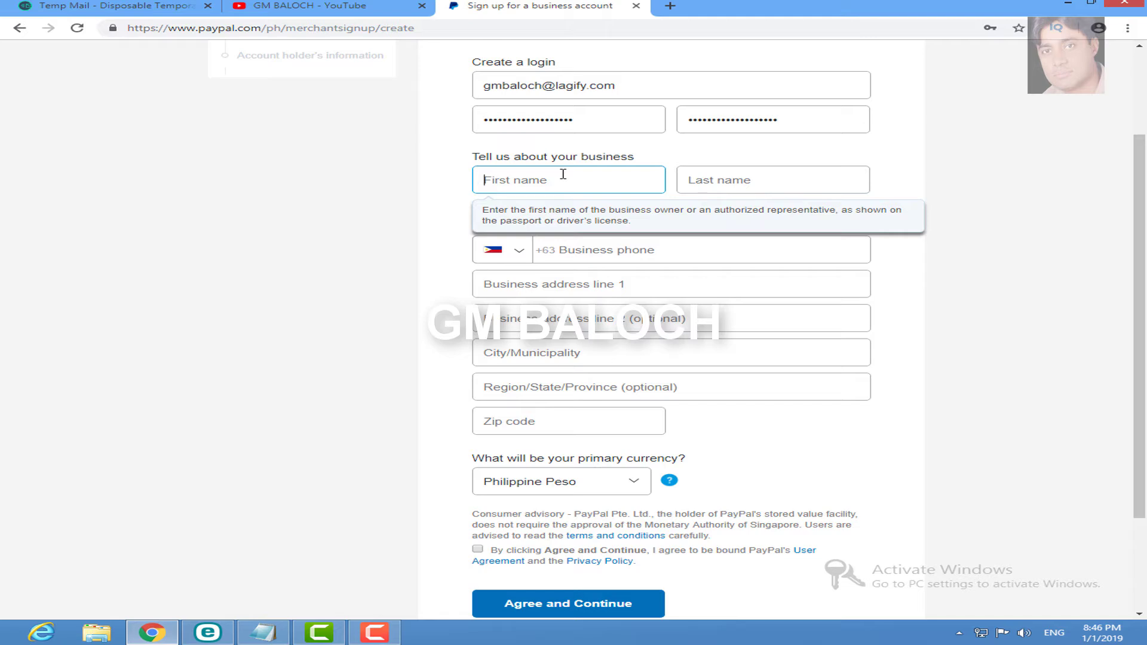
Step: Enter the owner's first name, last name and a business name
key("Tab")
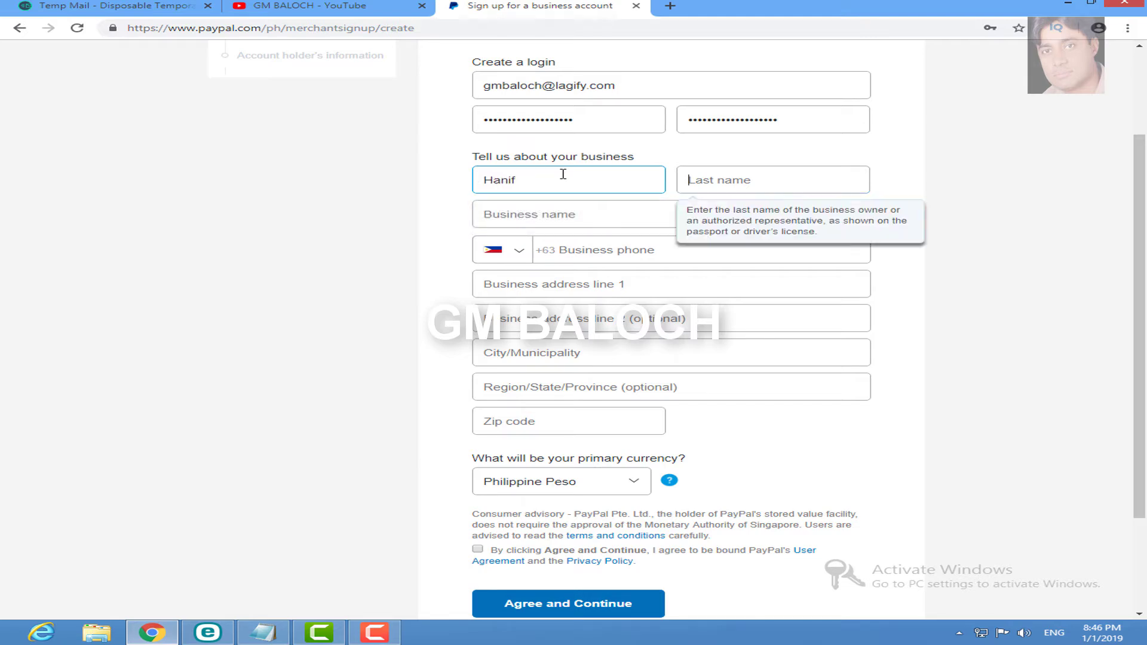
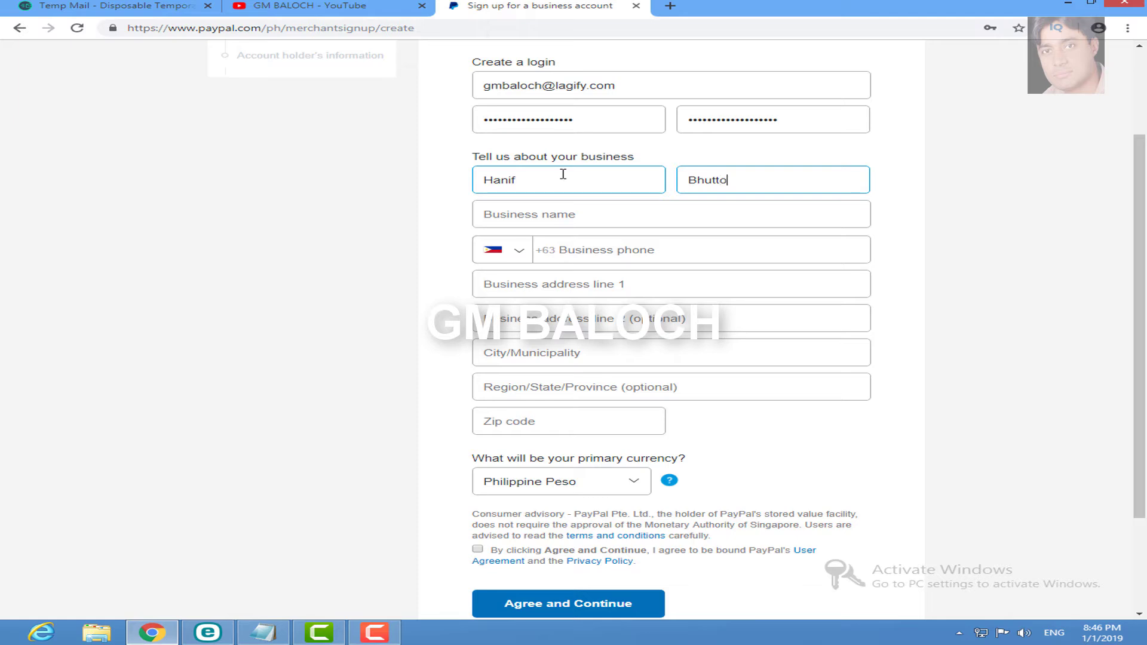
key("Tab")
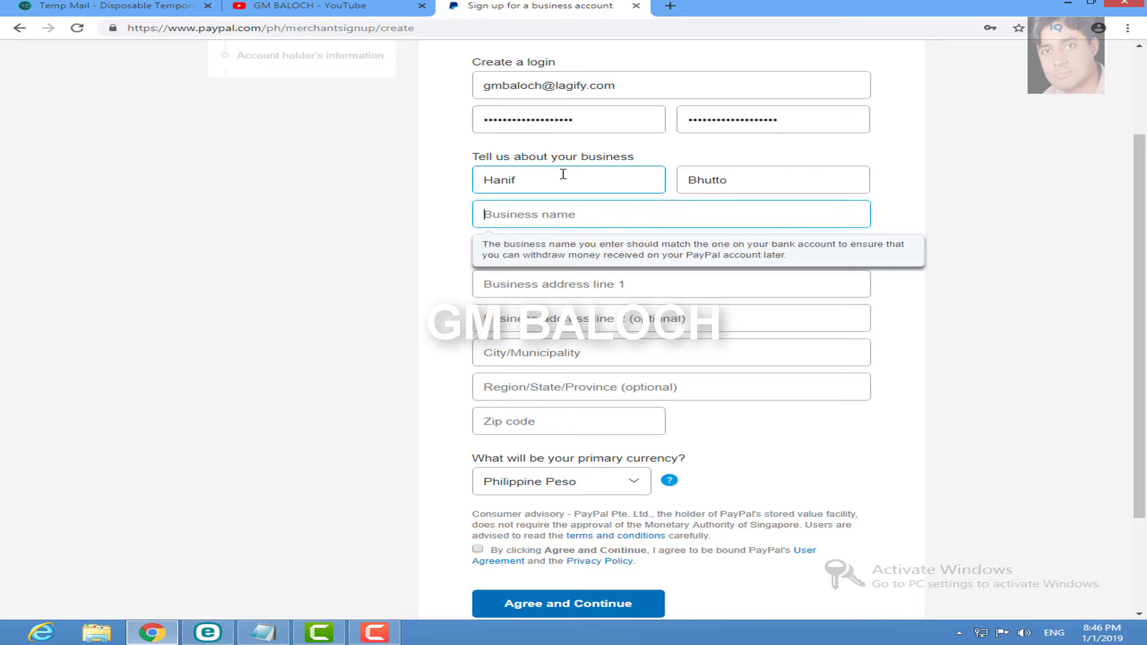
type("h")
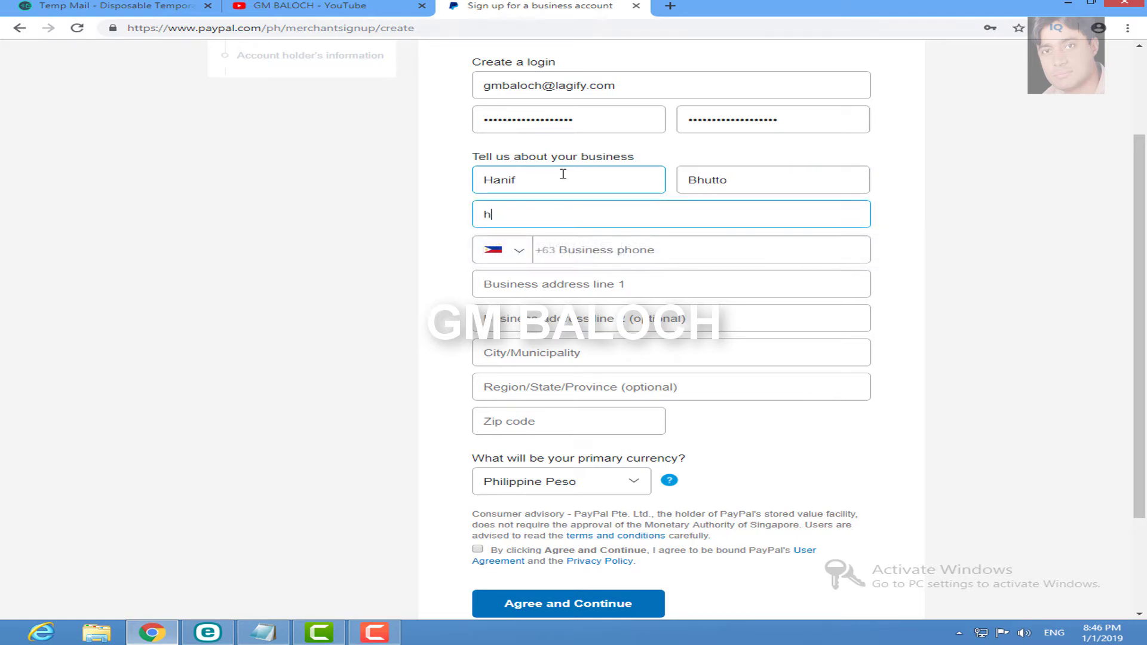
type("anif b")
Step: Enter the business phone number with Pakistan +92 as the country code
left_click(720, 252)
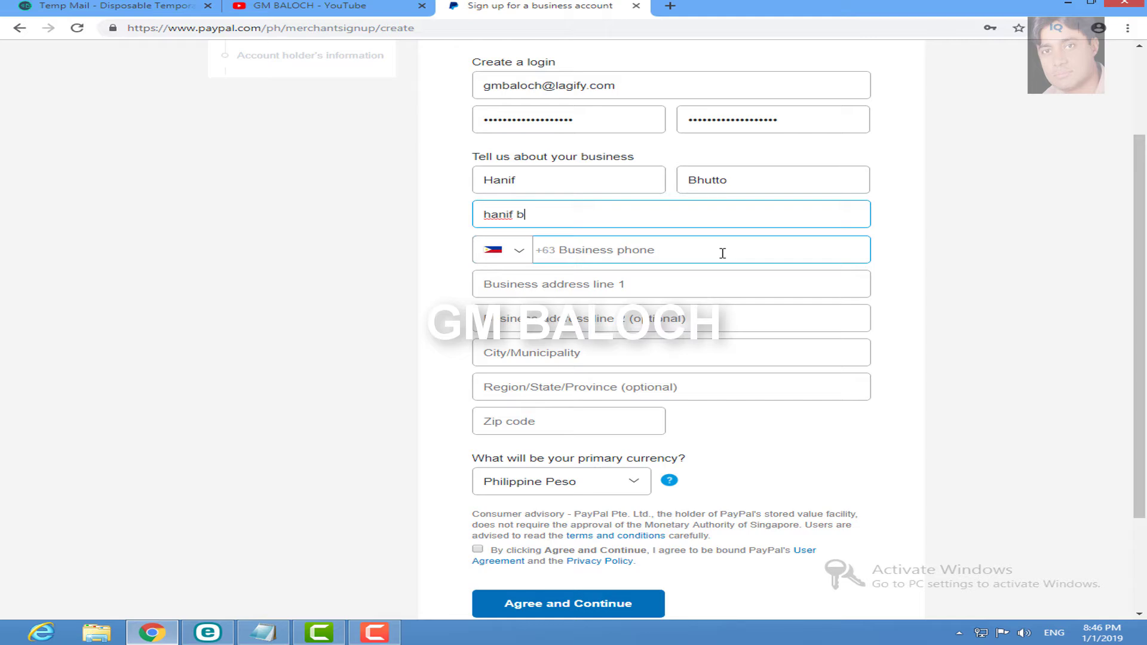
left_click(524, 255)
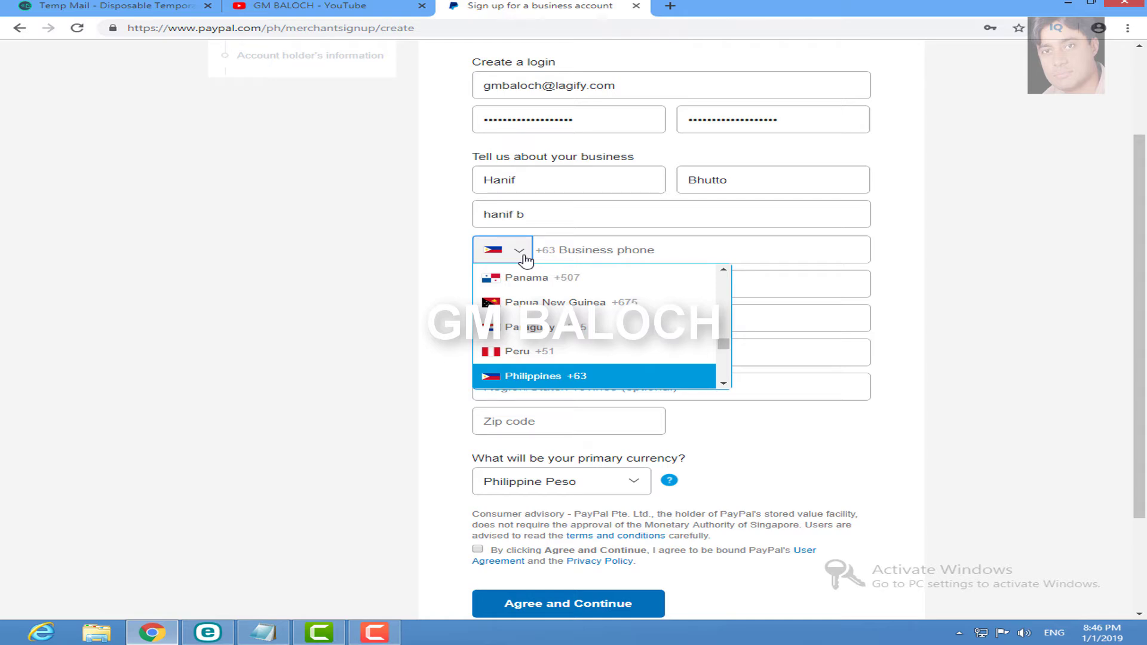
scroll(524, 258, "up", 2)
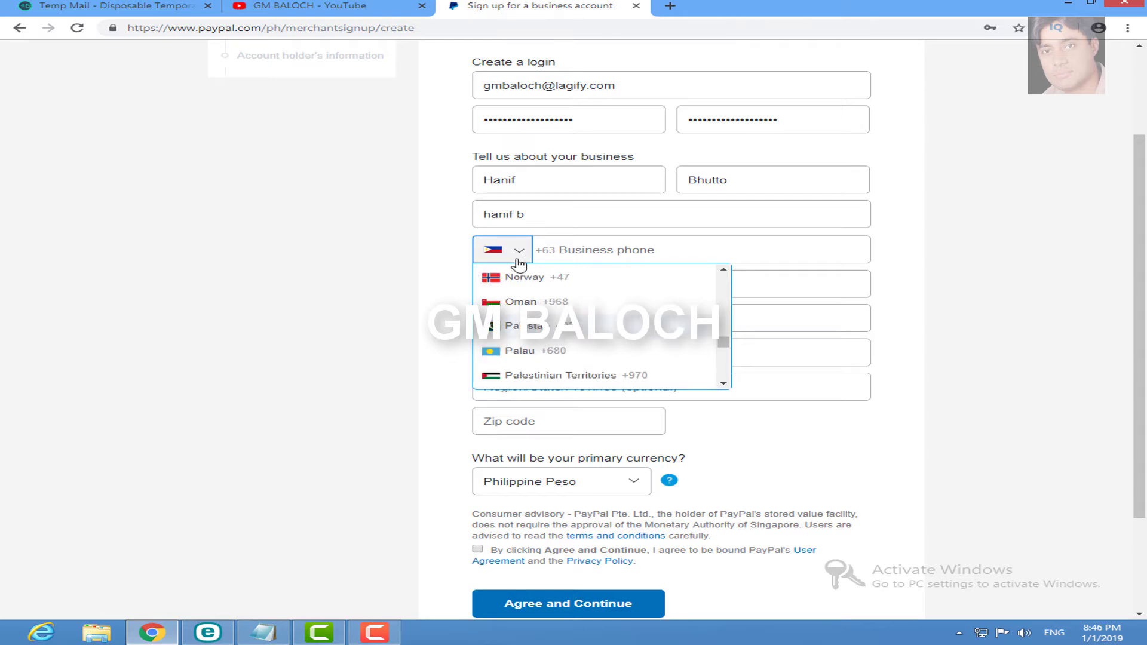
left_click(519, 327)
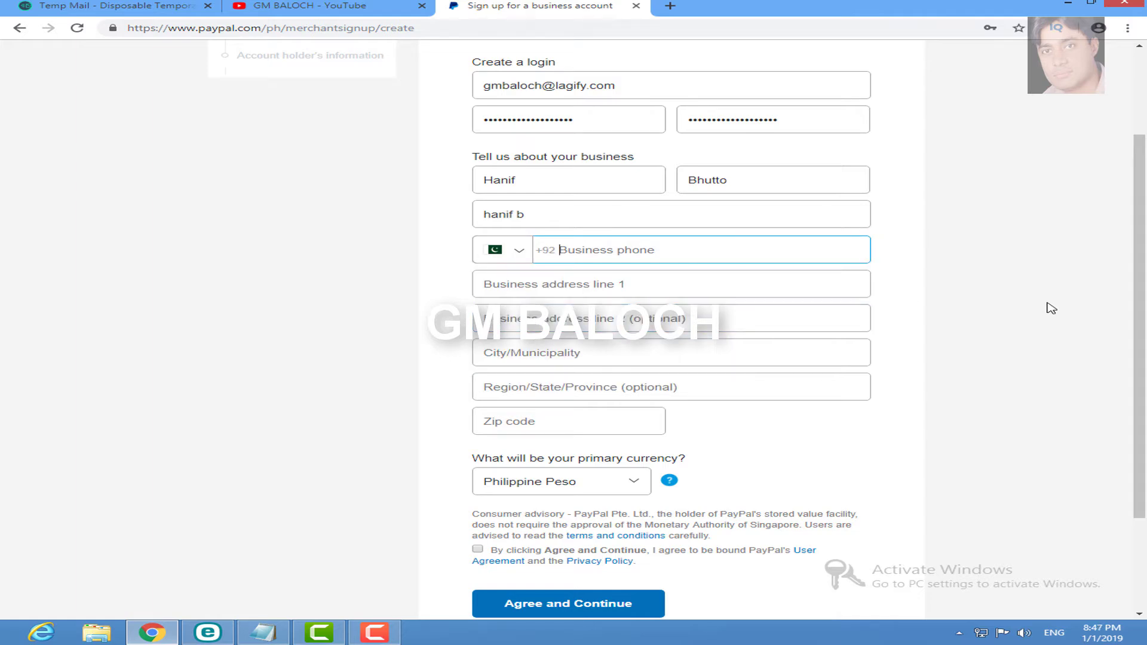
type("3123")
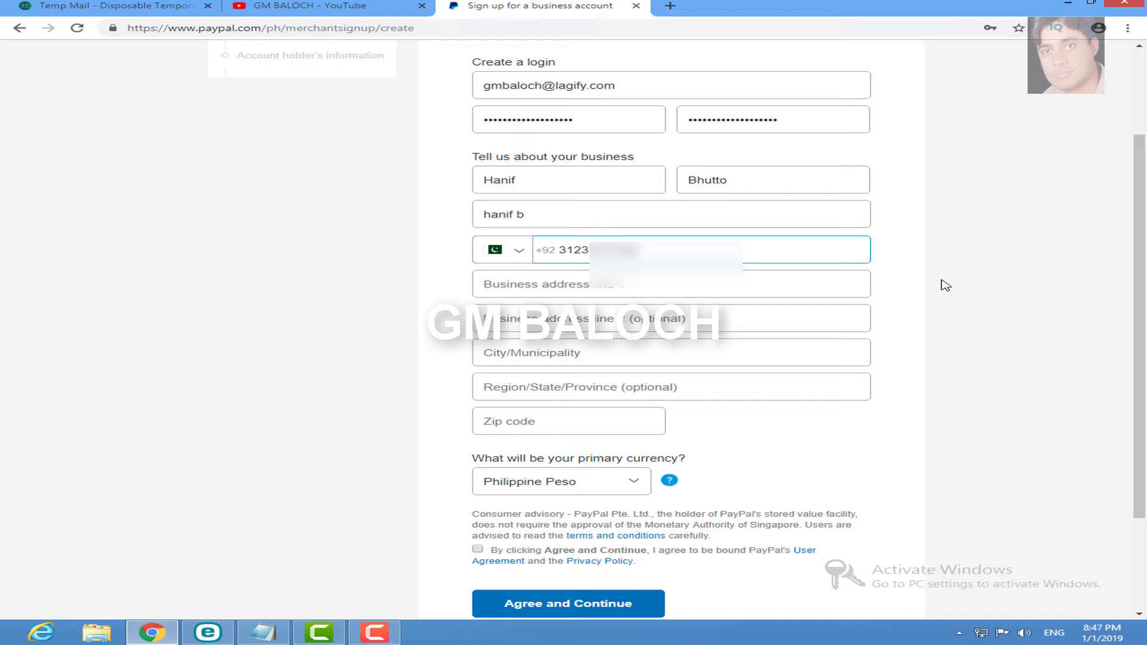
Step: Fill in the first and second lines of the business street address
left_click(610, 289)
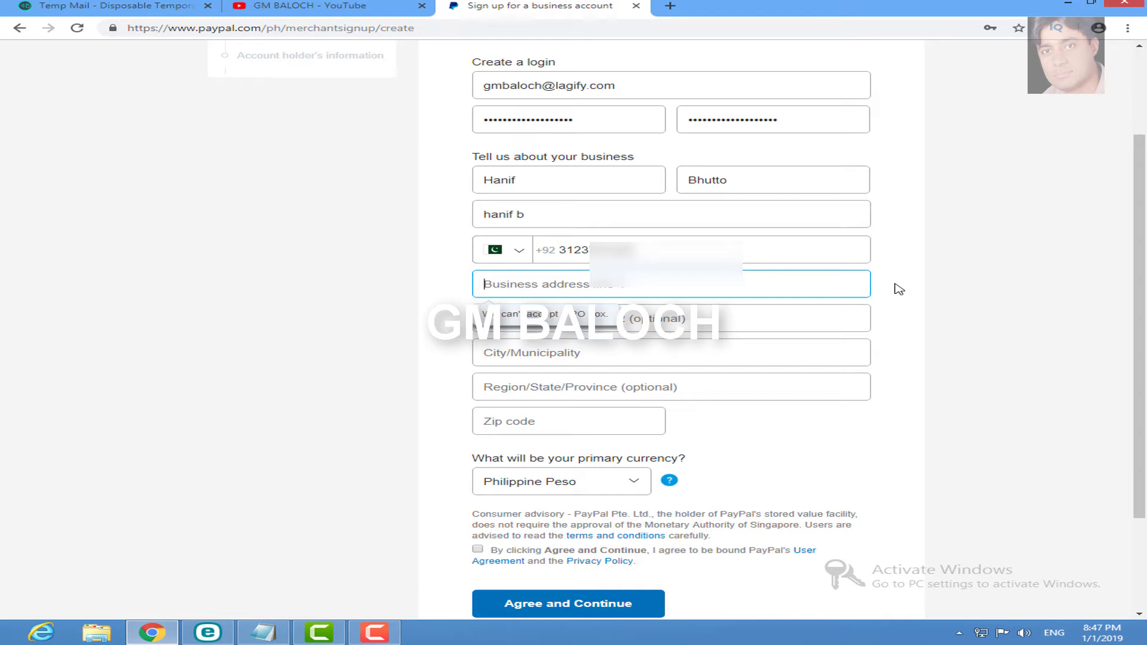
type("Near ")
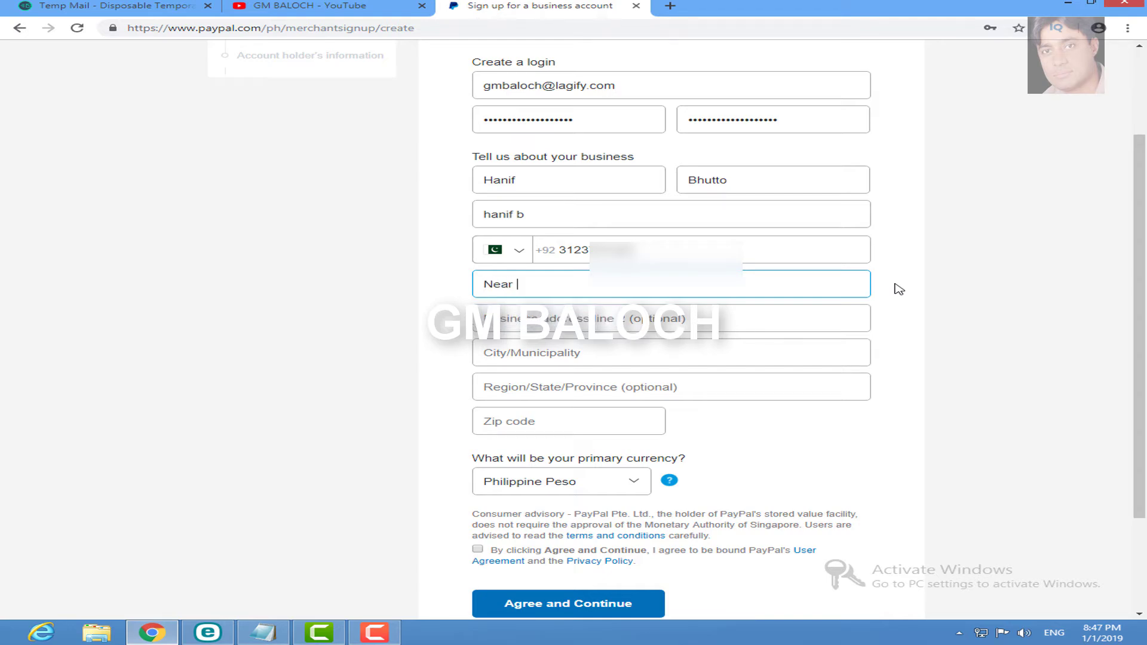
type("Mobile Market")
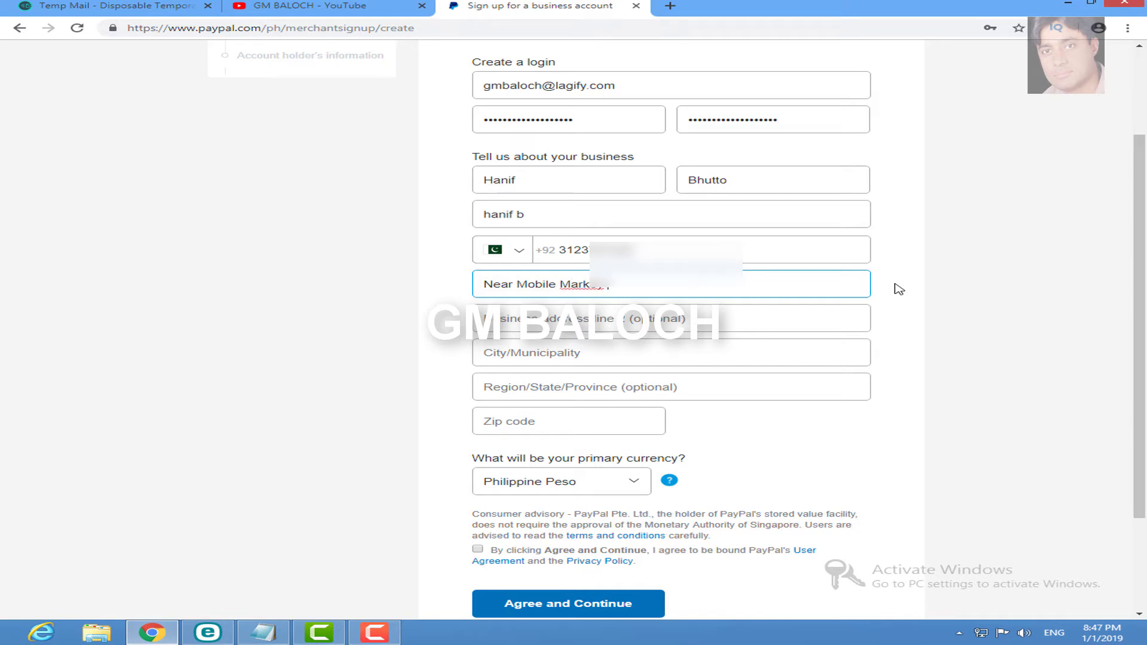
key("Tab")
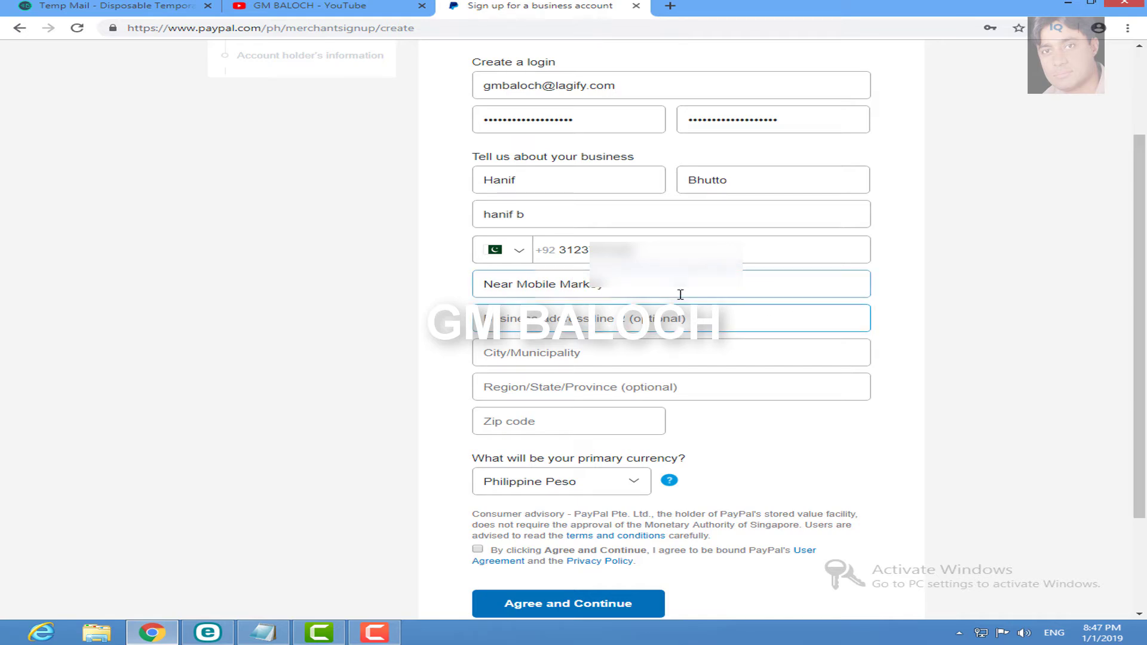
left_click(680, 292)
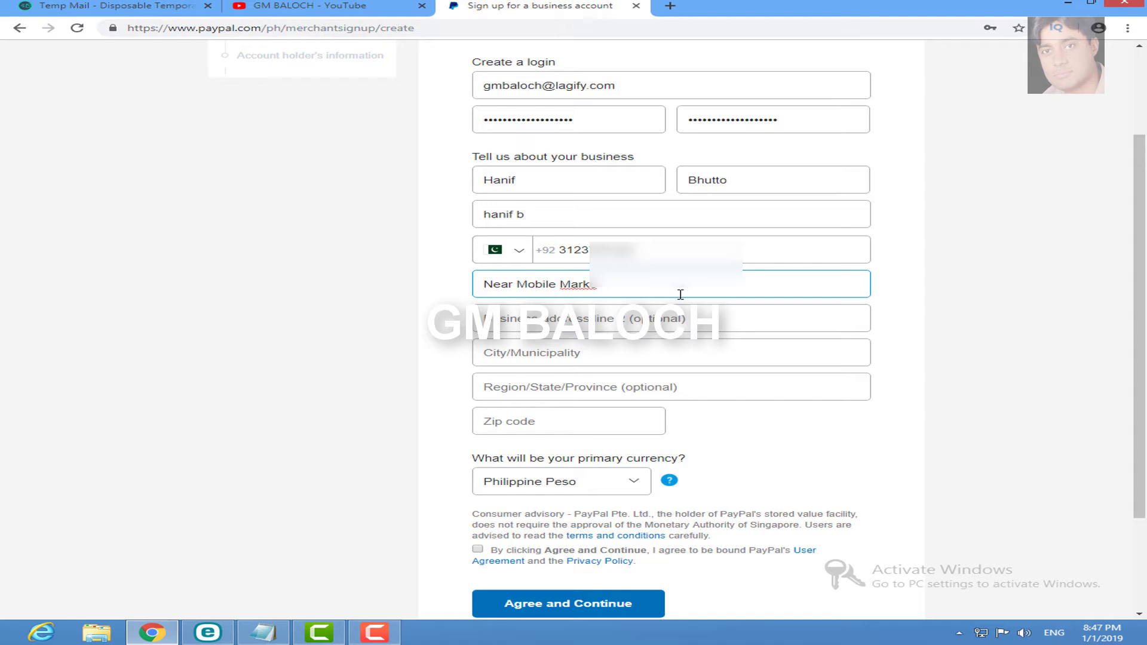
key("Tab")
type("Khairpur MIr")
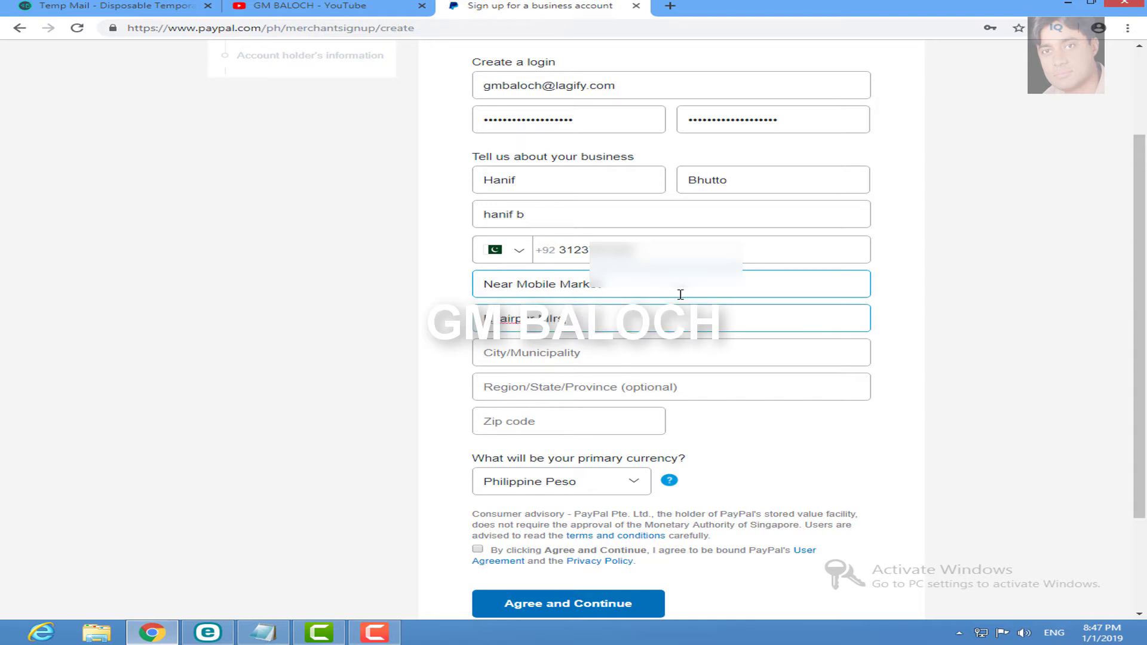
Step: Fill in the city, region and zip code of the business address
key("Tab")
type("K")
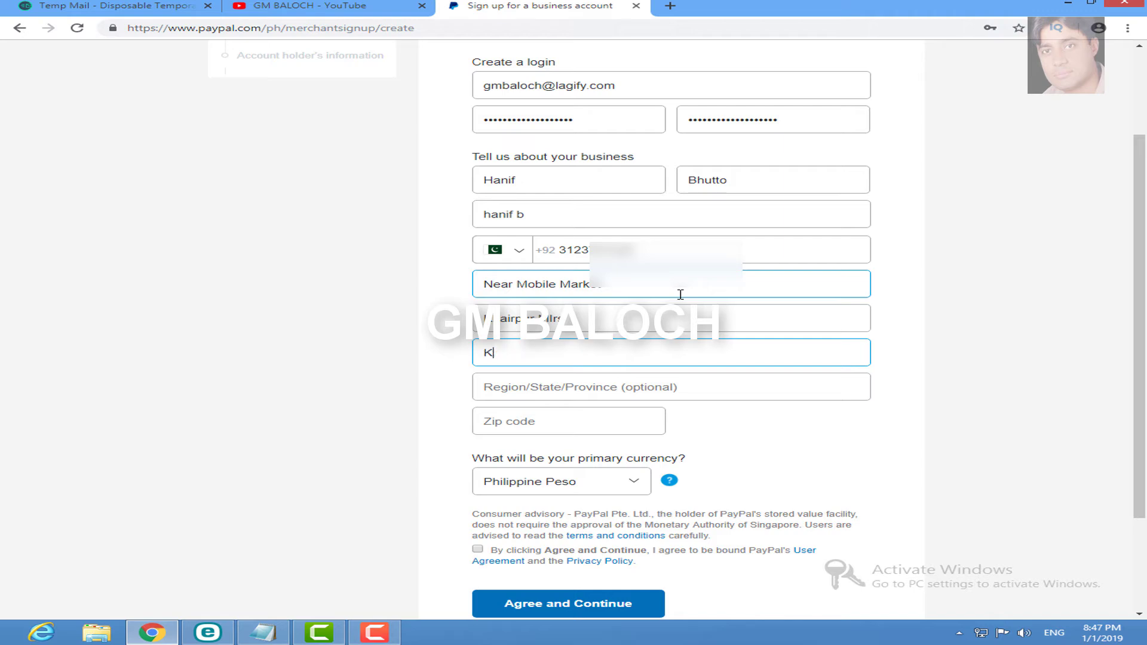
type("hairpur MIrs")
key("Tab")
type("Sindh")
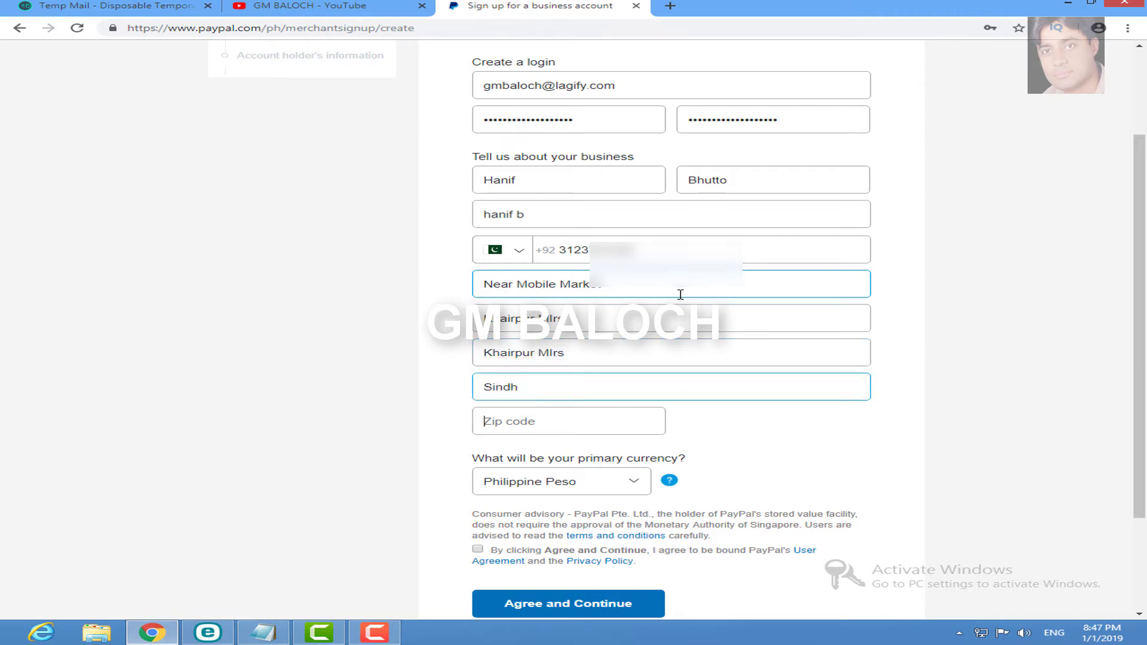
key("Tab")
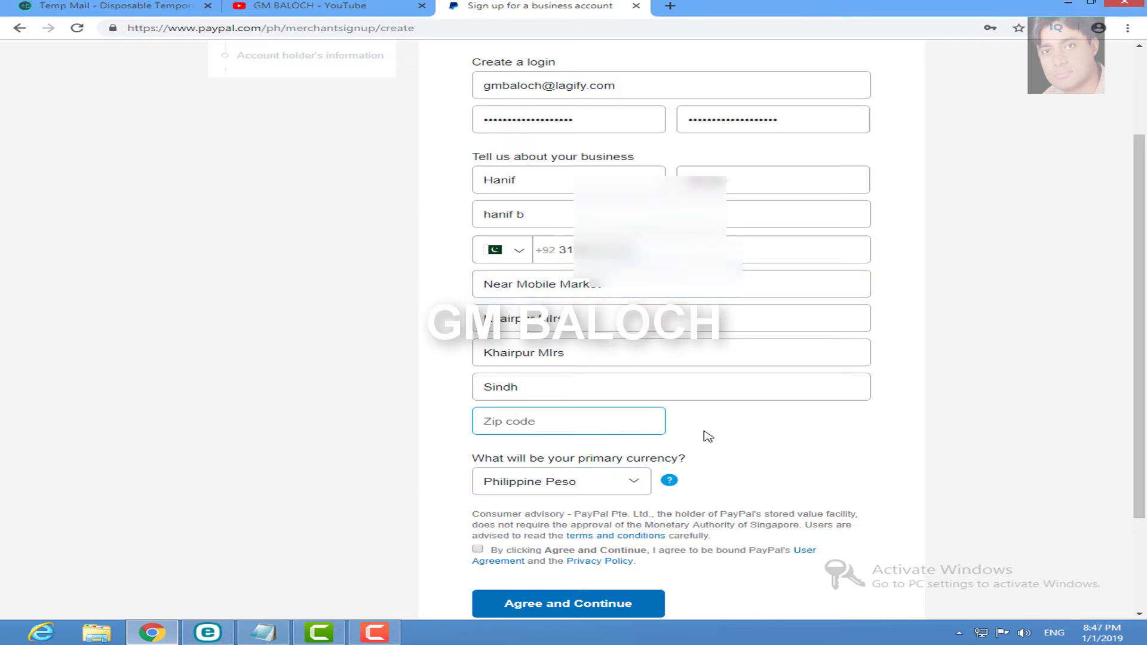
type("1015")
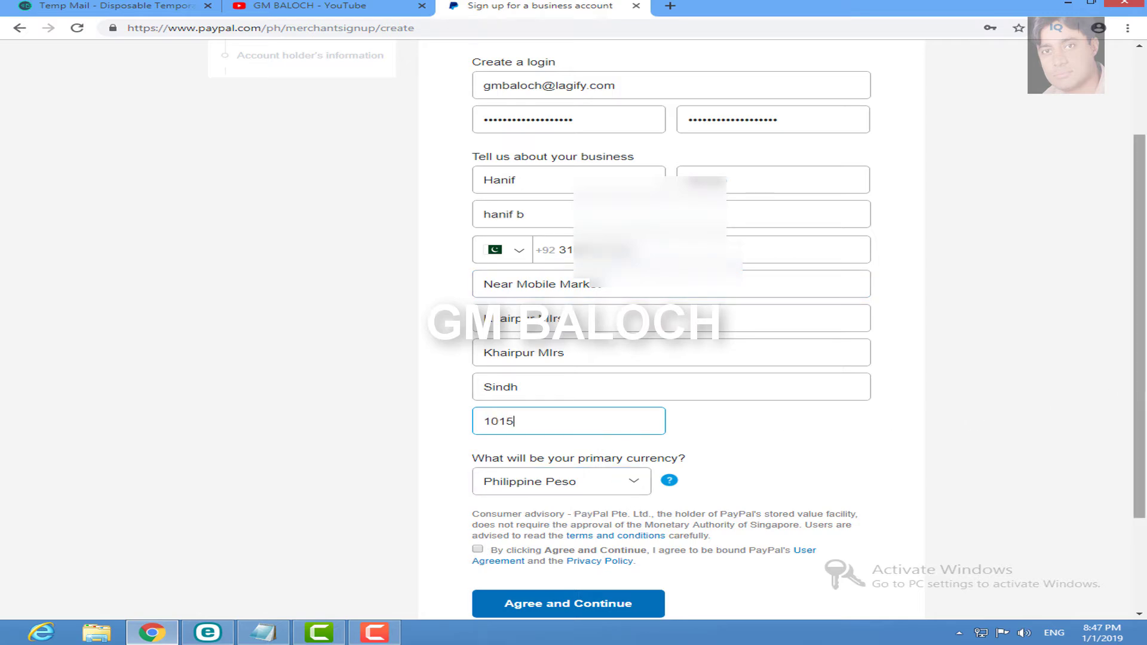
scroll(1126, 389, "down", 1)
scroll(410, 402, "up", 1)
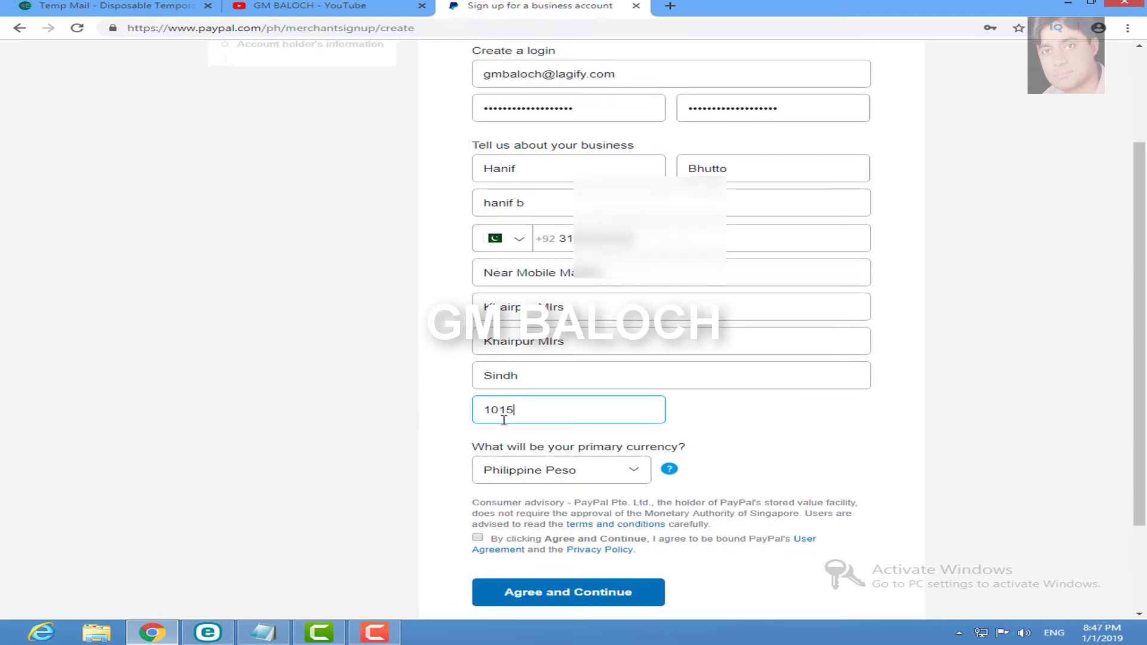
scroll(418, 424, "down", 1)
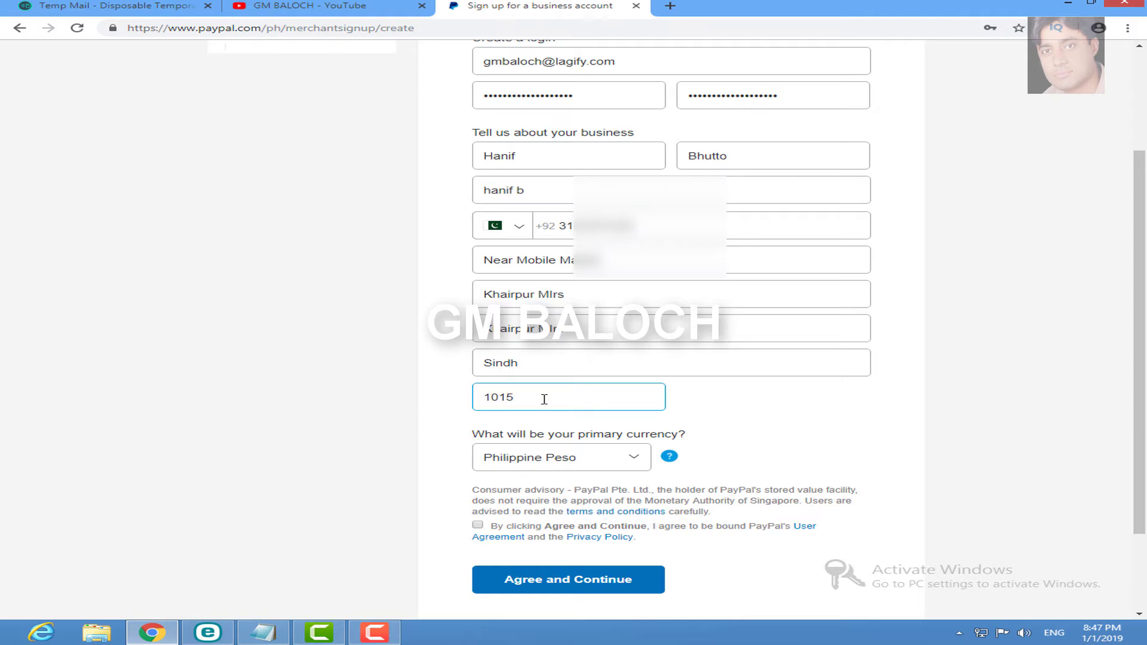
Step: Set the primary currency to US Dollar
scroll(1103, 404, "down", 1)
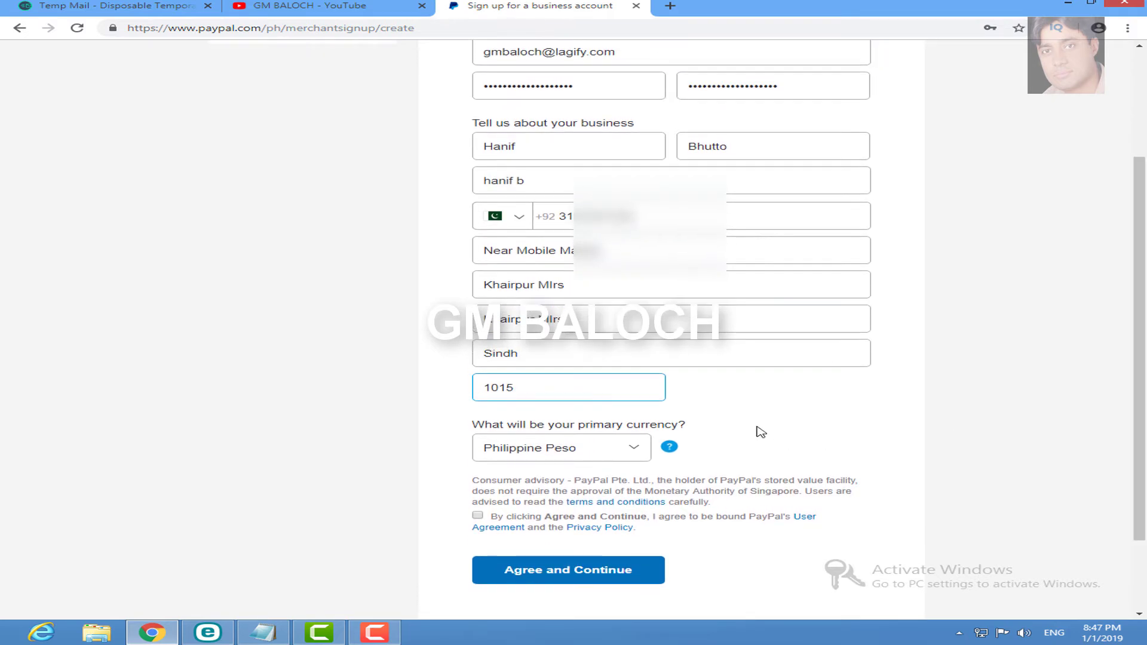
left_click(631, 457)
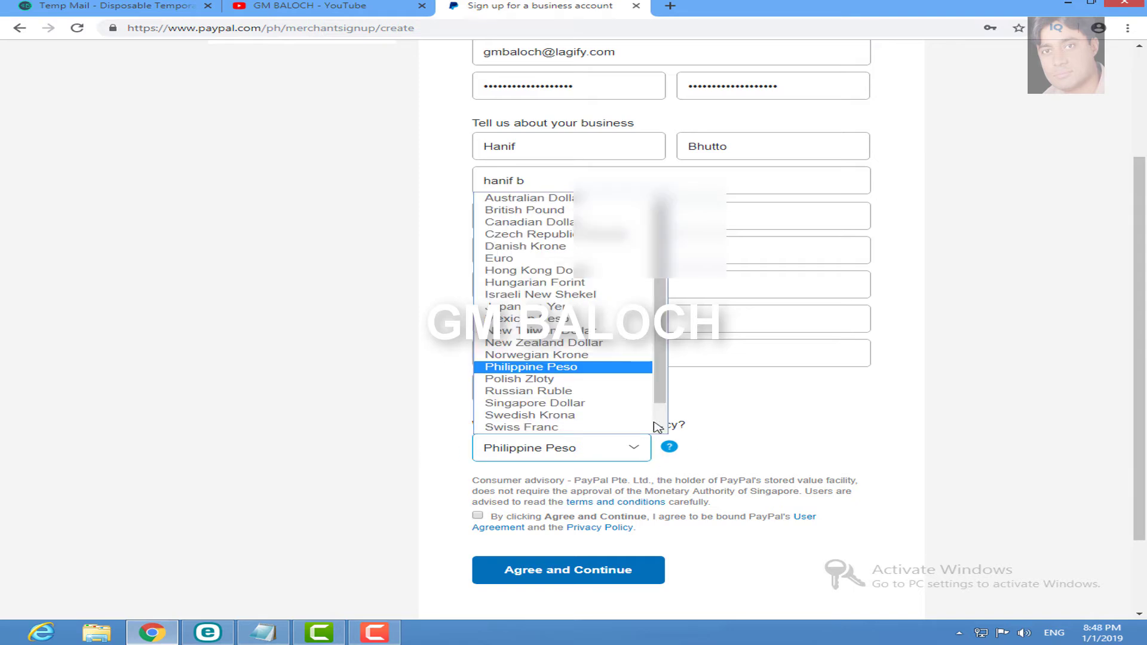
scroll(658, 424, "down", 1)
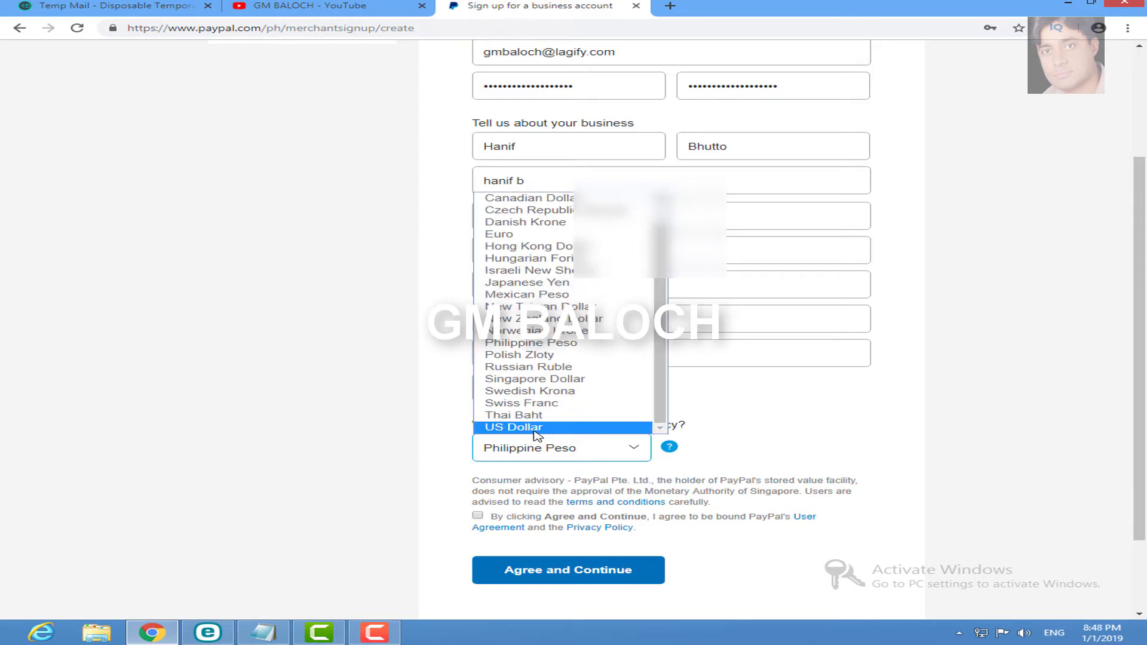
scroll(660, 346, "up", 1)
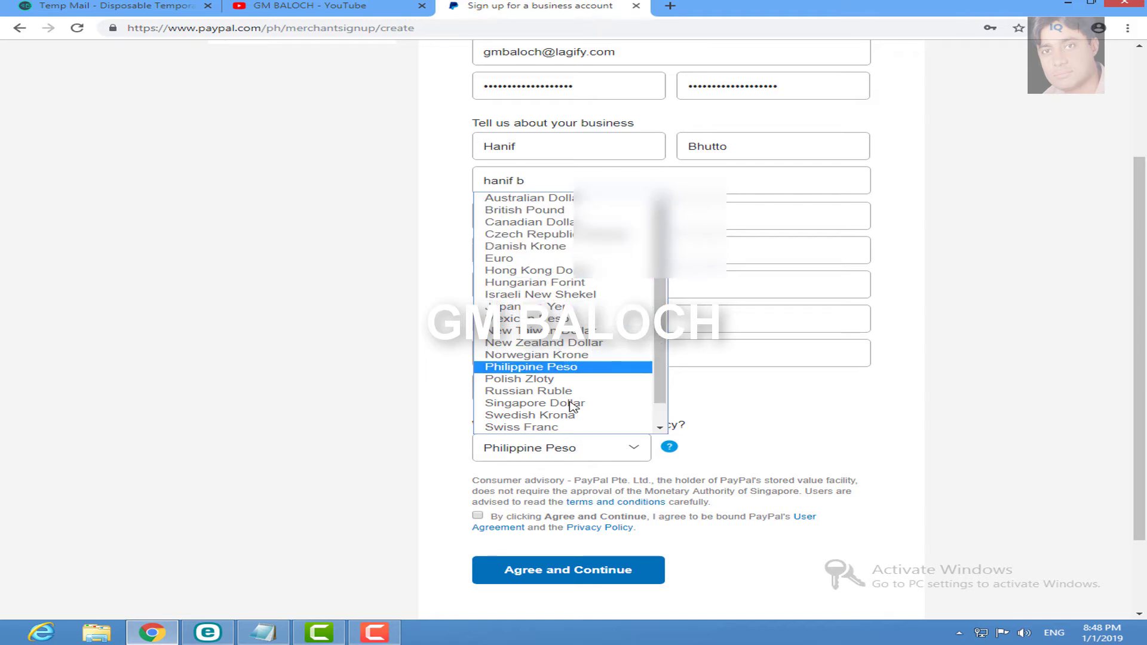
scroll(538, 294, "down", 1)
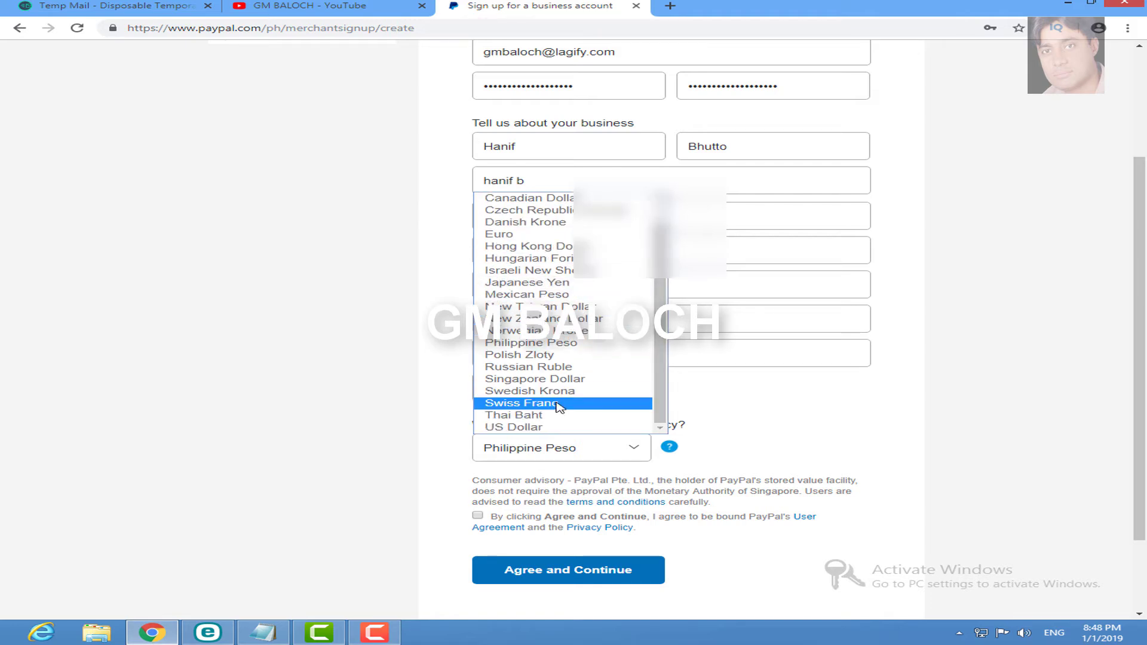
left_click(530, 428)
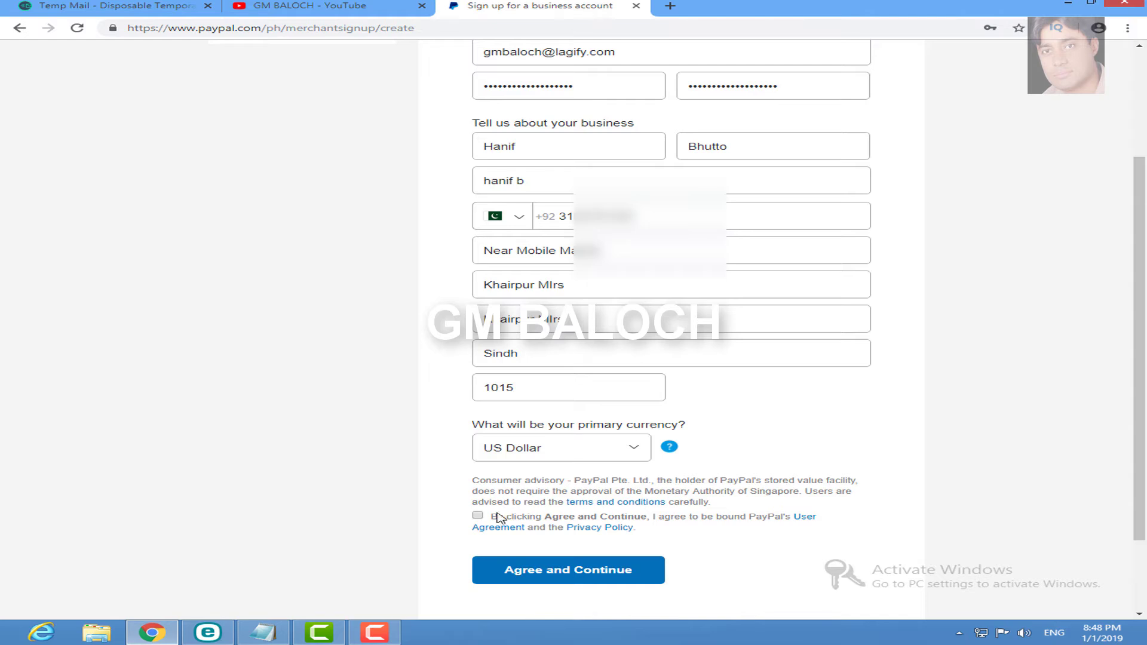
Step: Accept the PayPal user agreement and submit the sign-up form
left_click(477, 516)
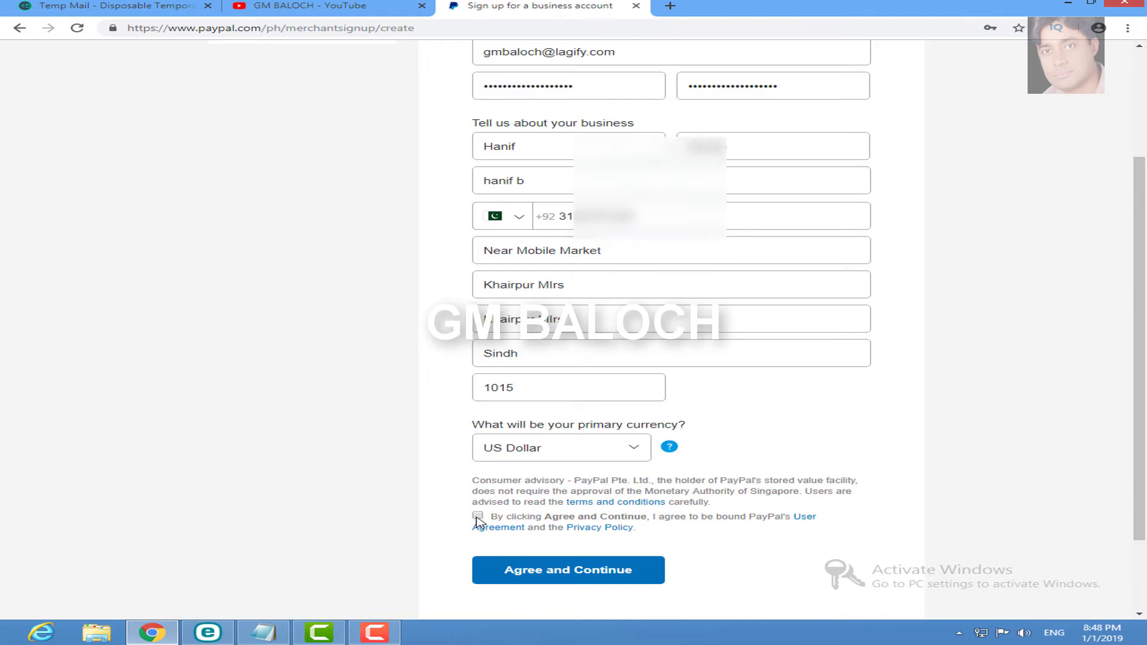
scroll(833, 518, "down", 1)
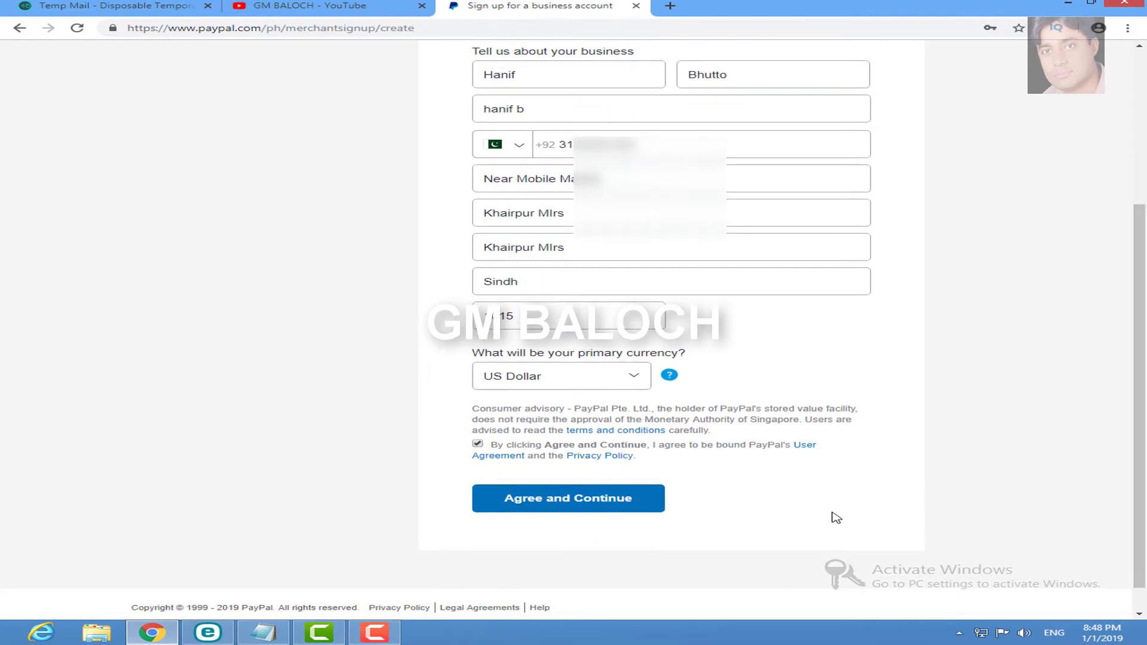
left_click(562, 508)
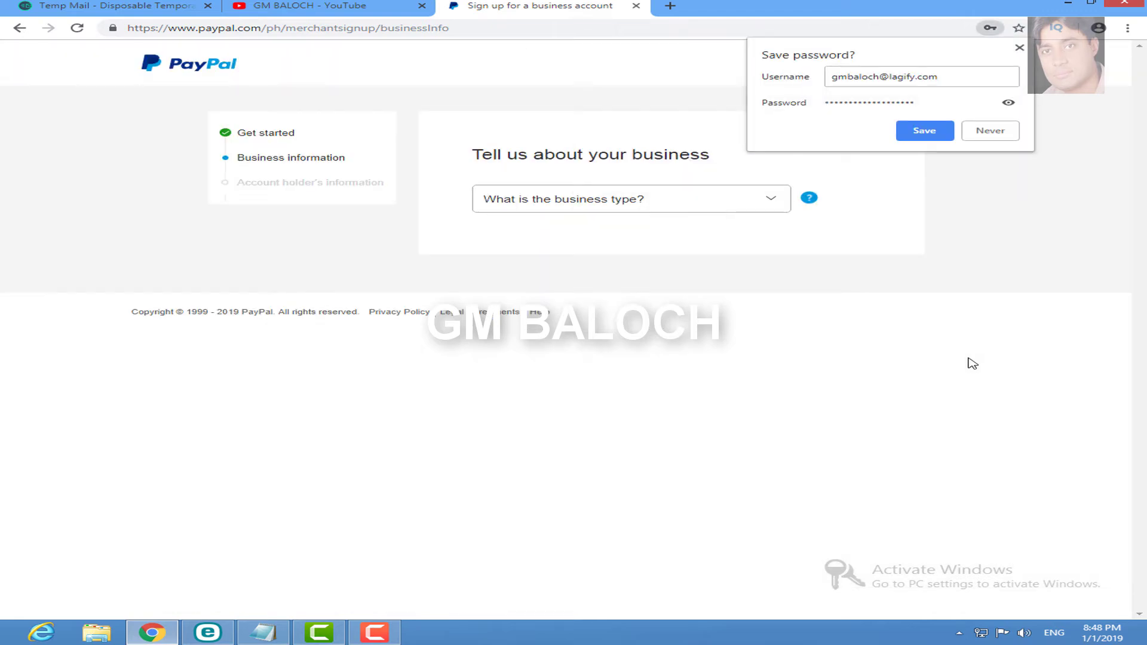
Step: Decline Chrome's password save and set the business type to Individual
left_click(984, 136)
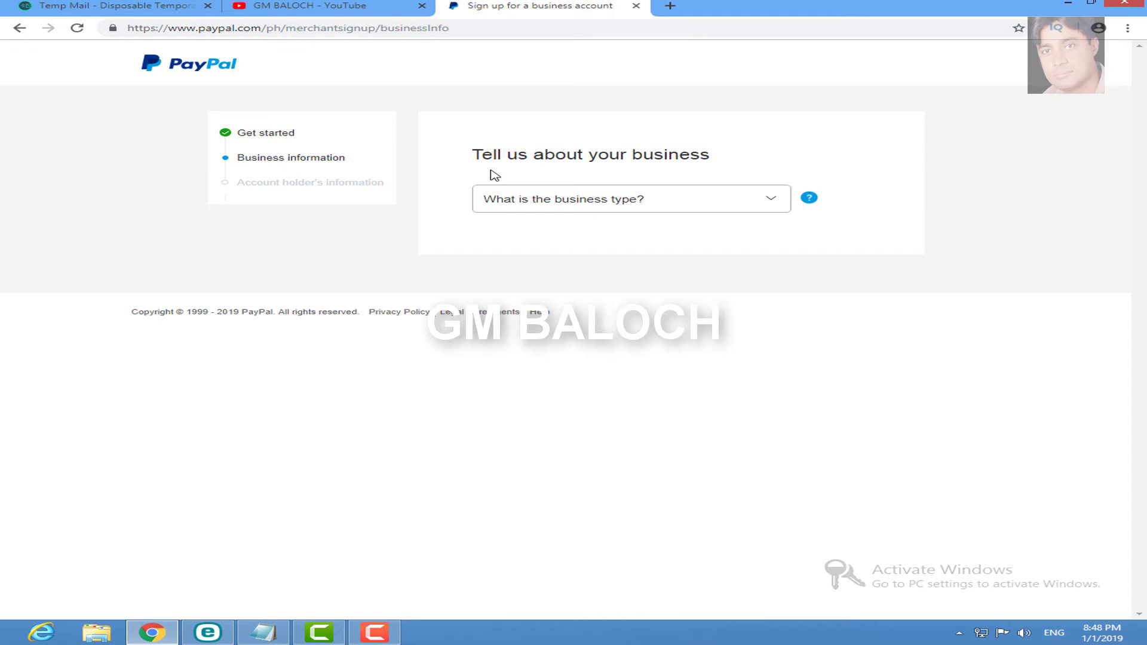
left_click(754, 203)
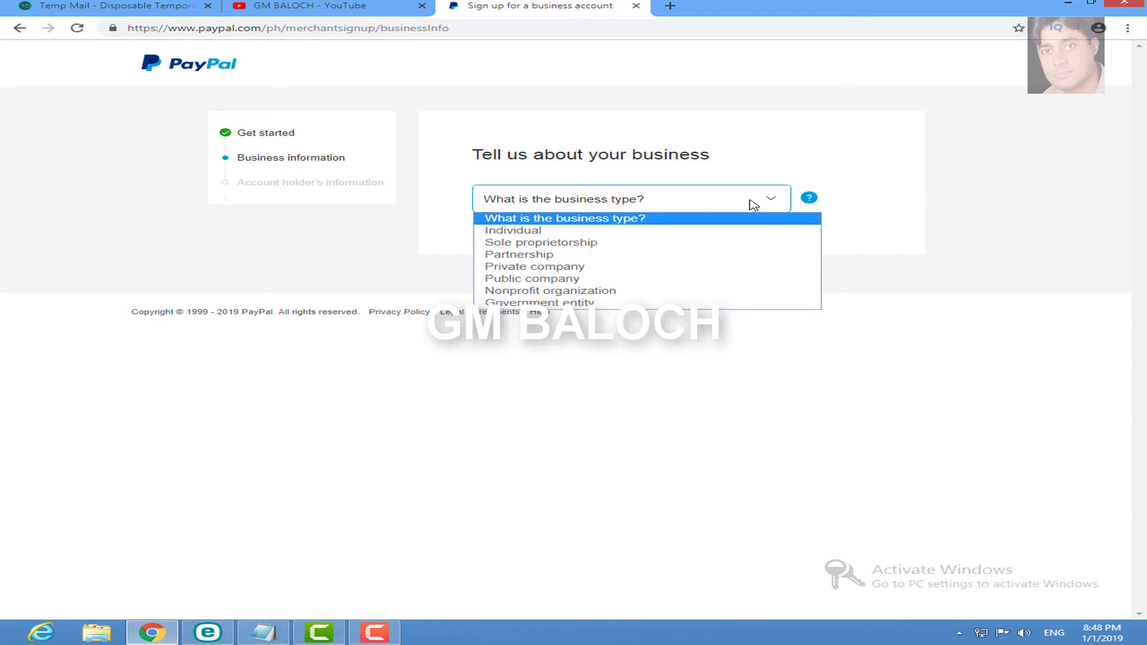
left_click(523, 230)
Step: Search 'des' and pick Computer Programming, Data Processing, and Integrated Systems Design Services
left_click(611, 233)
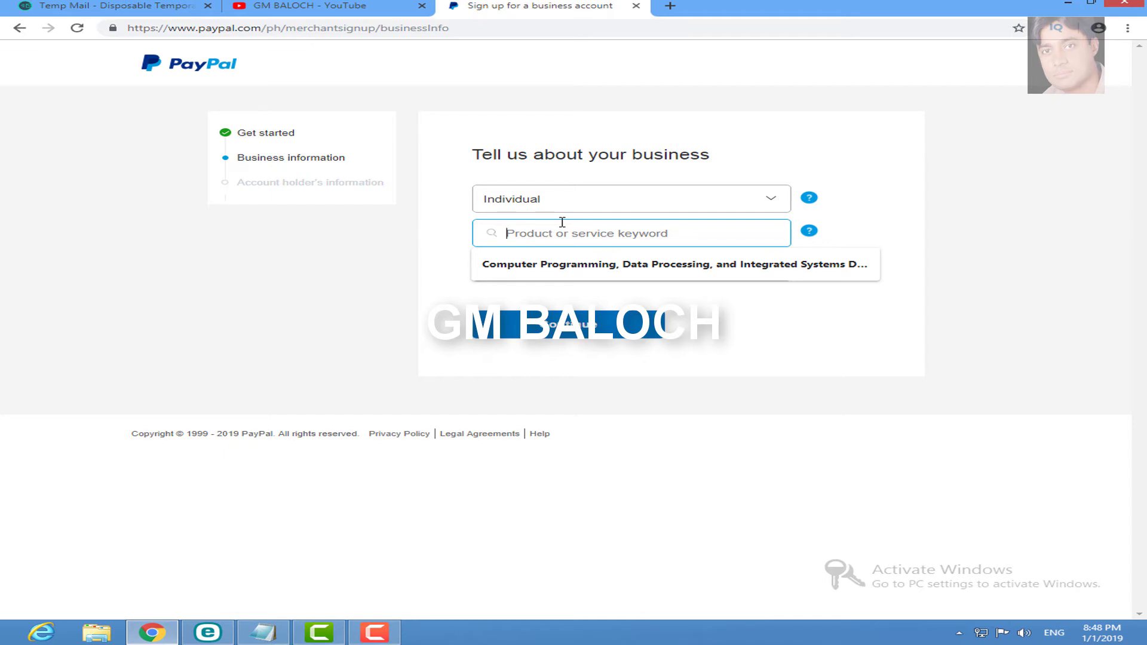
type("de")
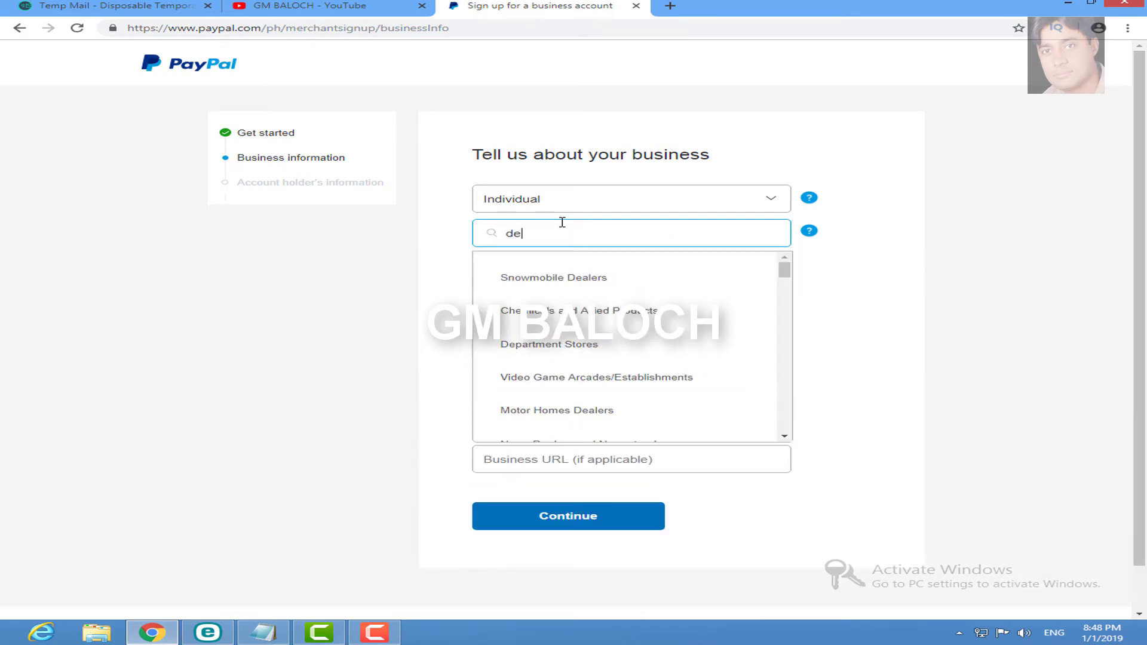
type("s")
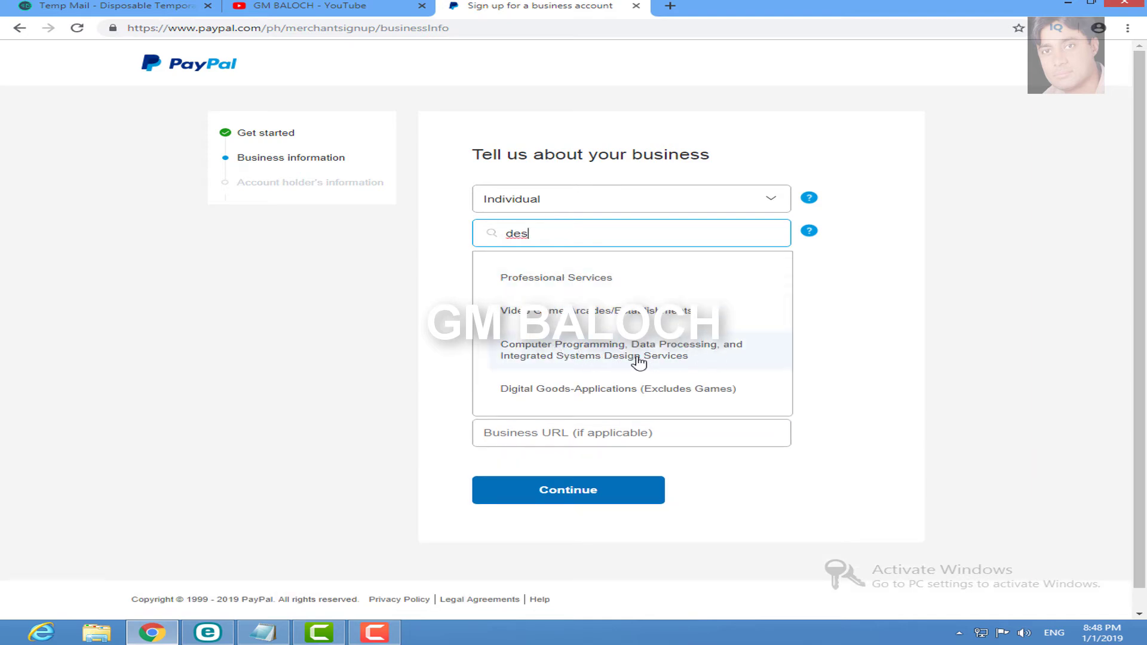
left_click(674, 358)
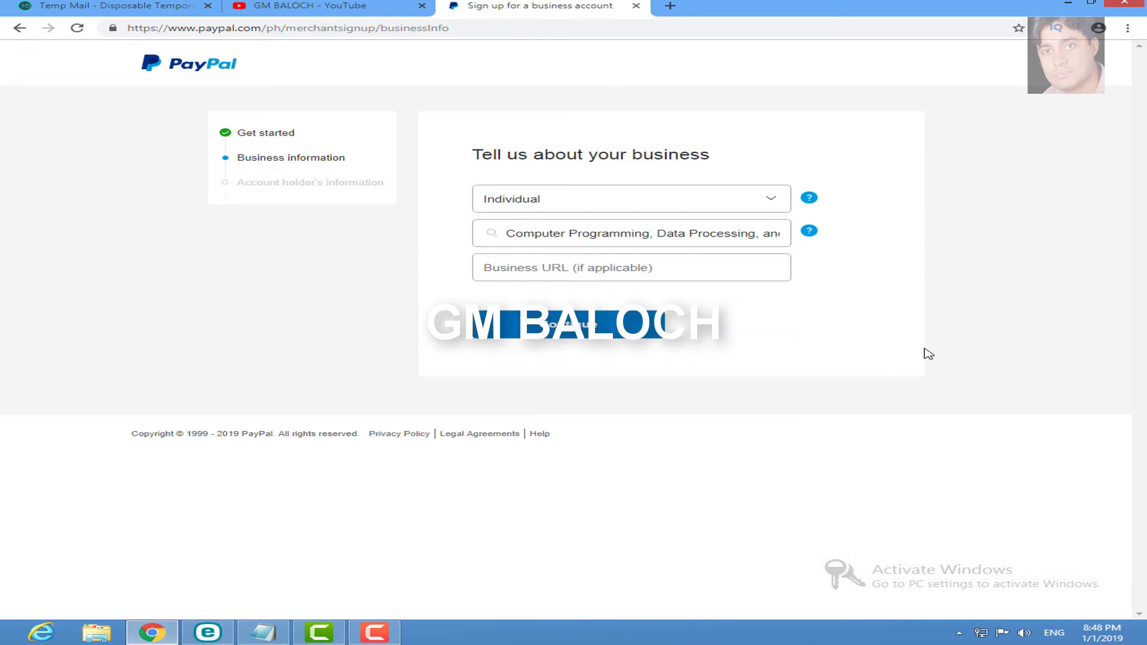
left_click(658, 263)
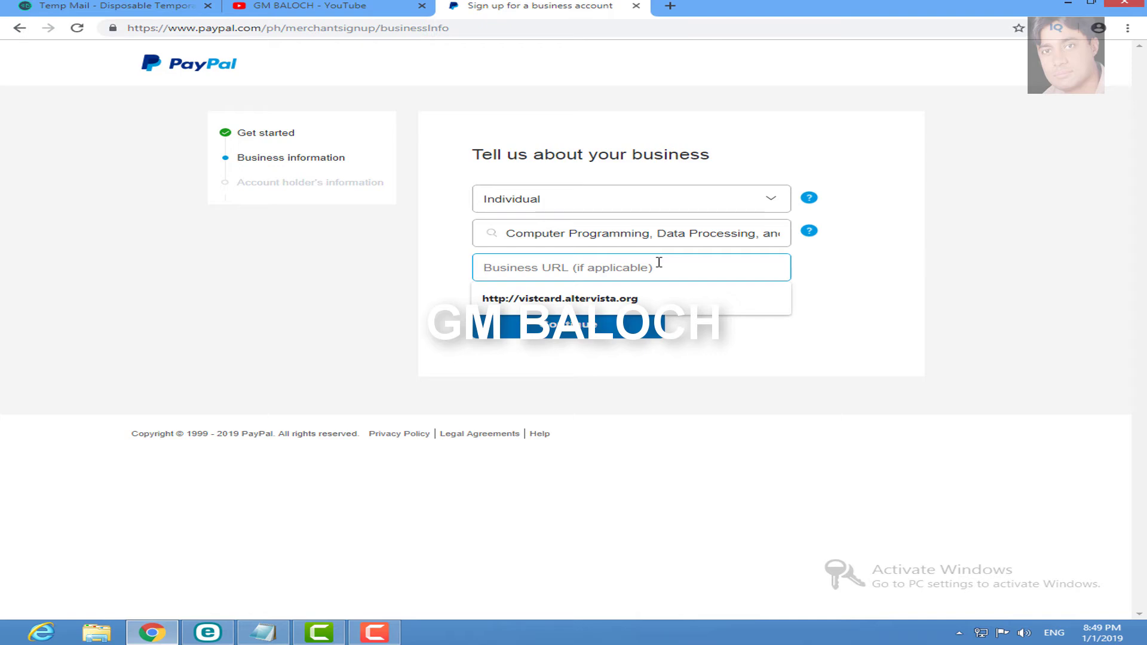
Step: Enter the business website URL, add its missing dot, and submit the business information
left_click(656, 298)
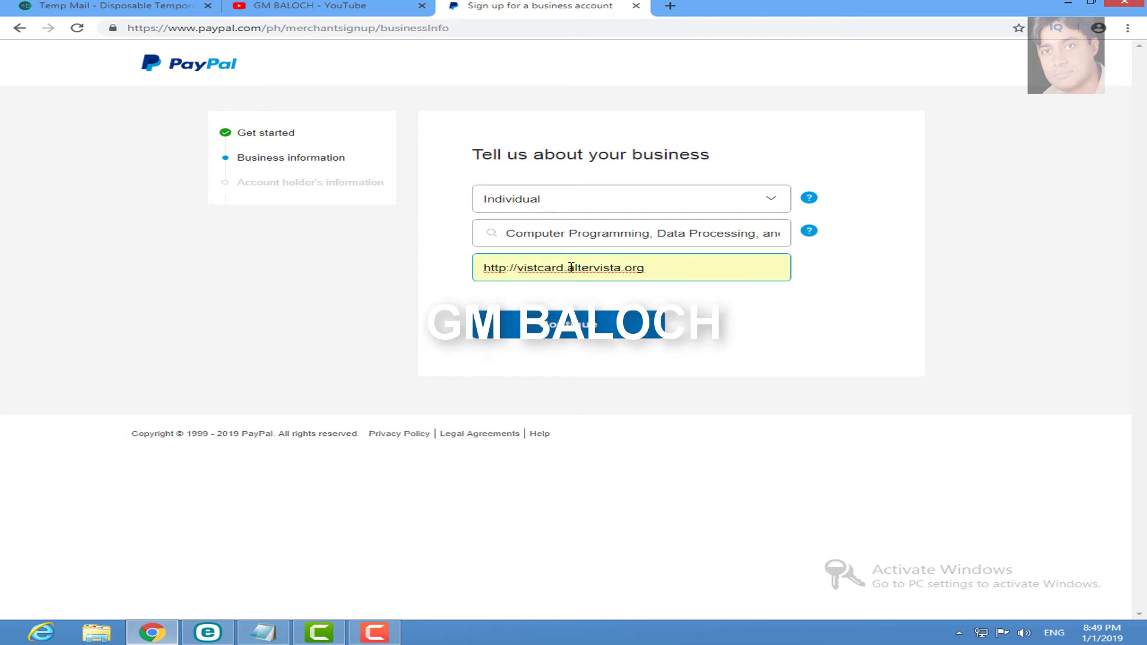
left_click_drag(567, 268, 520, 269)
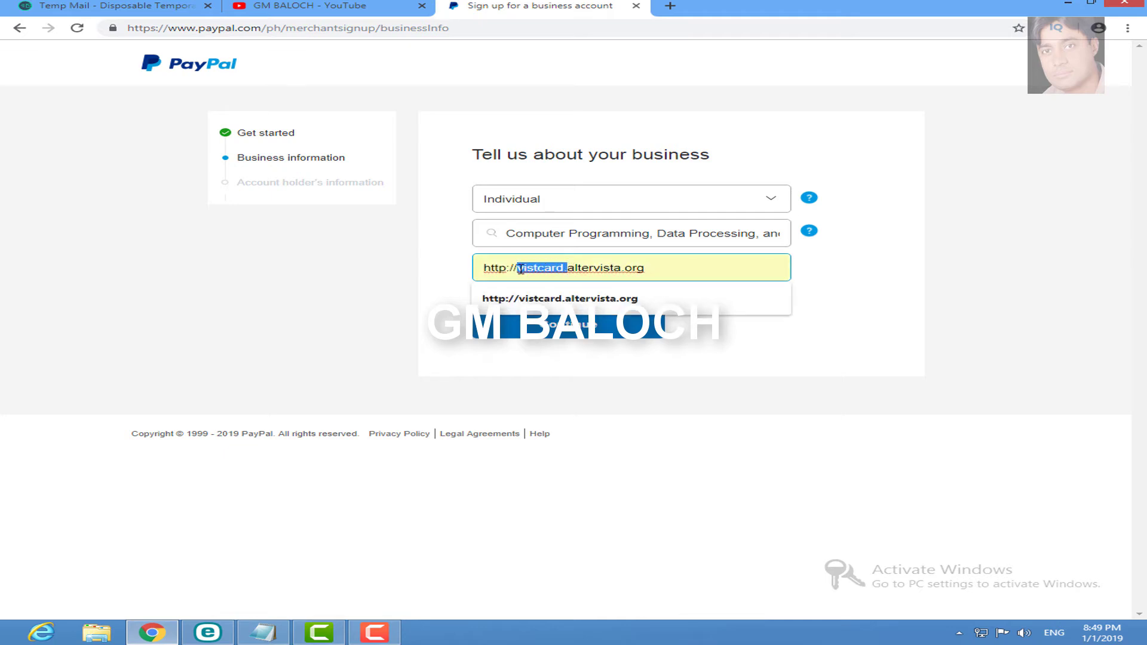
type("hanif")
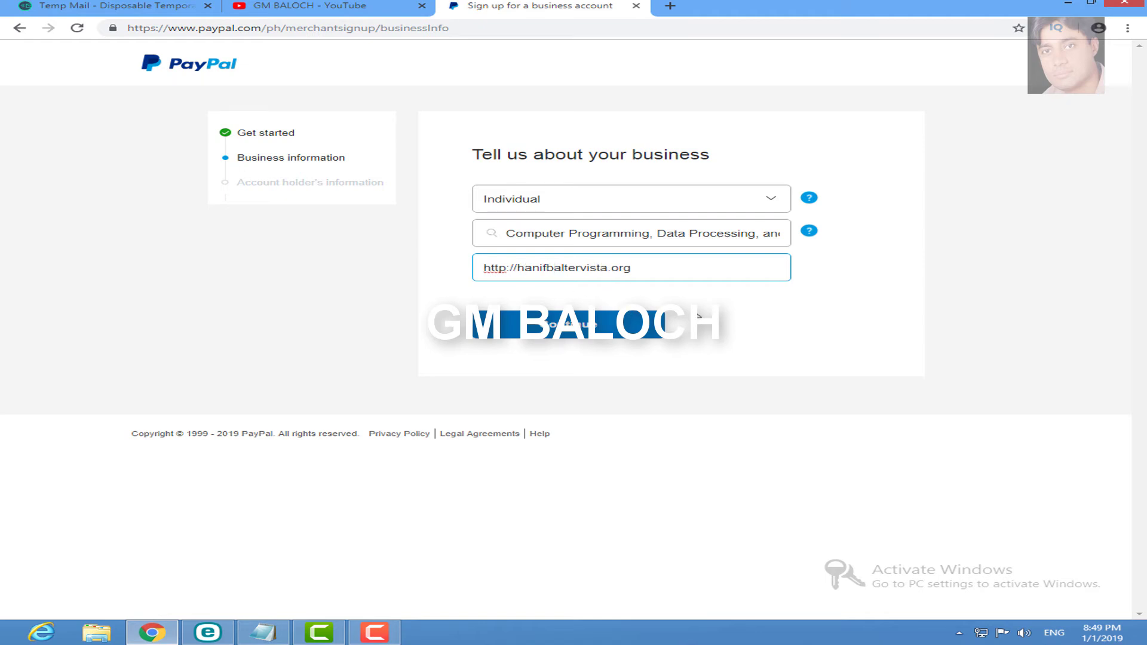
type("b.")
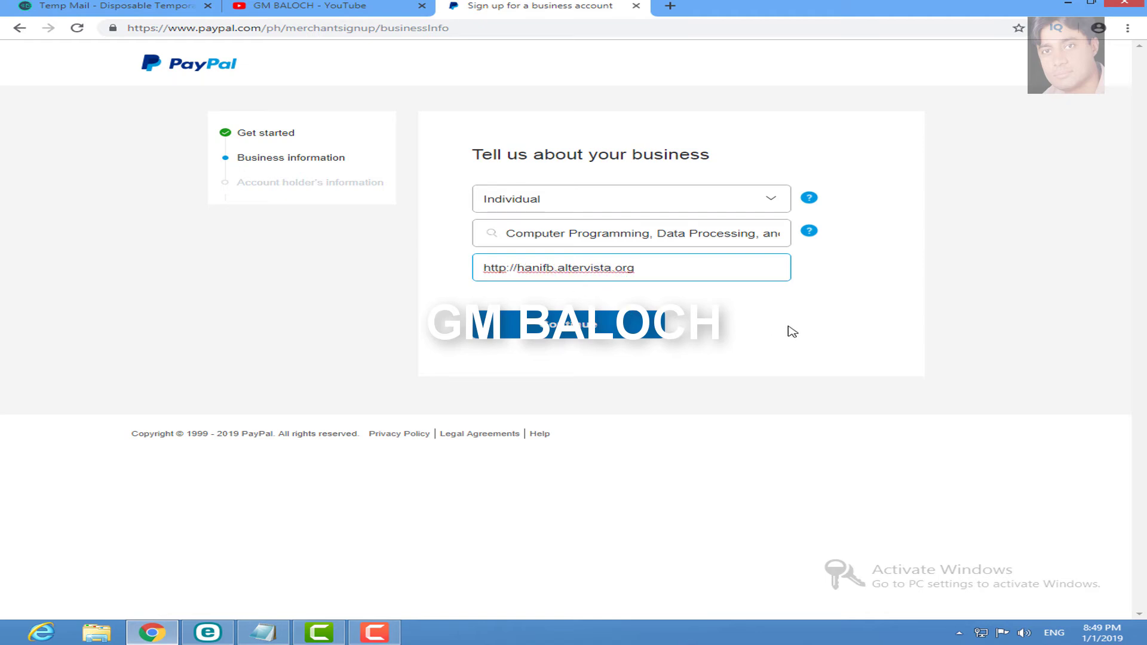
left_click(788, 327)
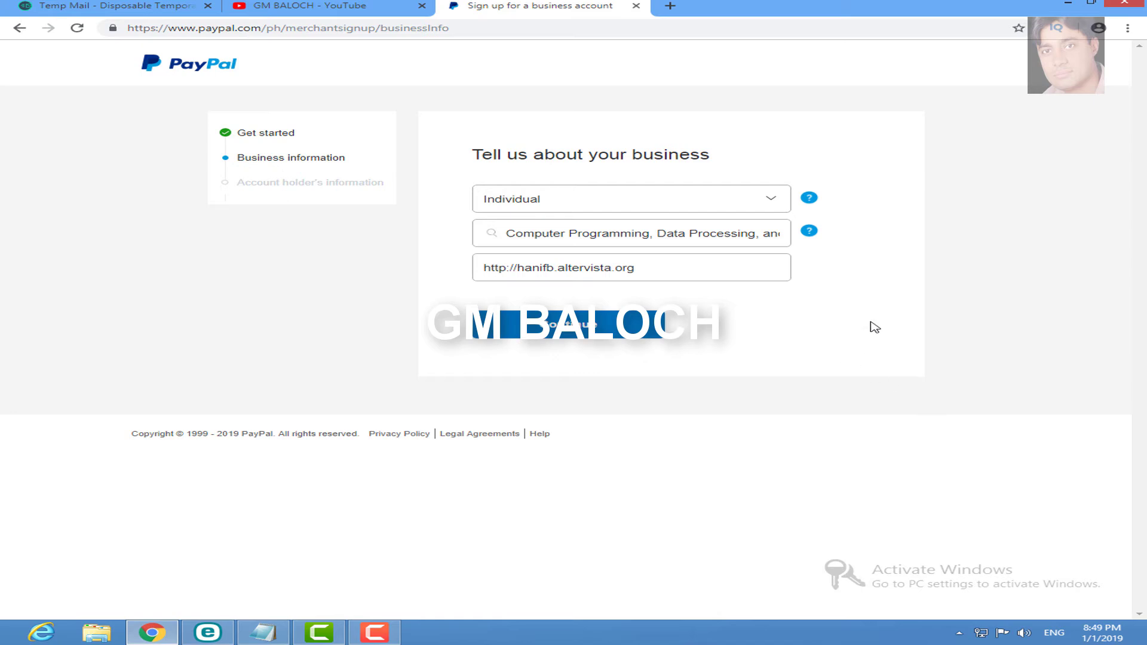
left_click(605, 339)
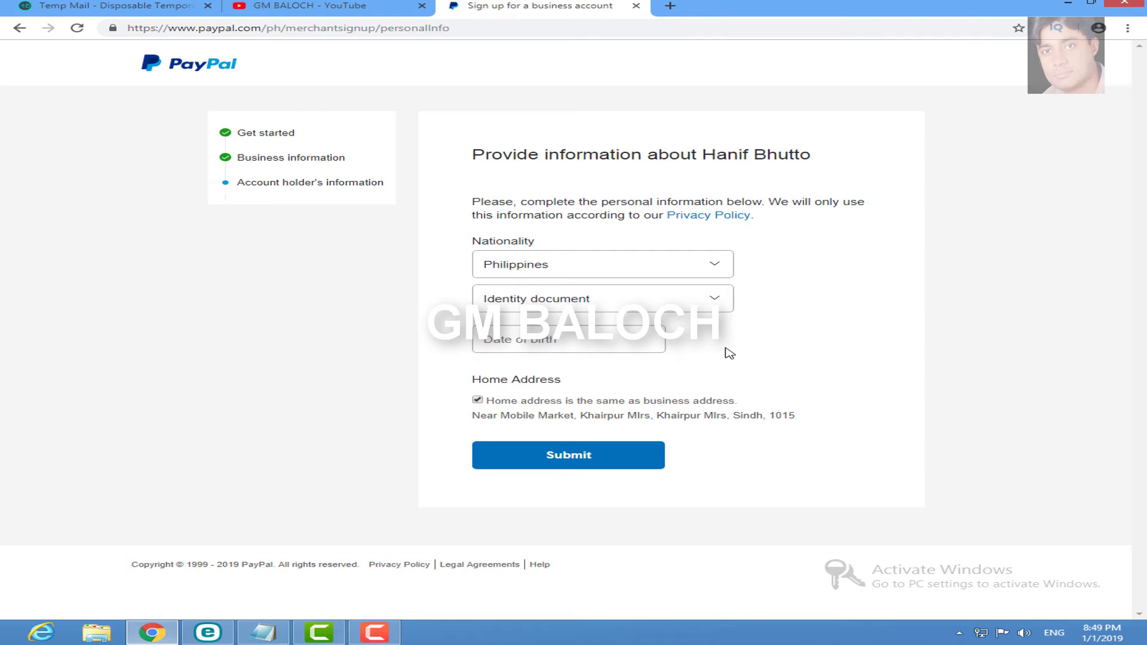
Step: Set the account holder's nationality to Pakistan
left_click(660, 338)
left_click(716, 272)
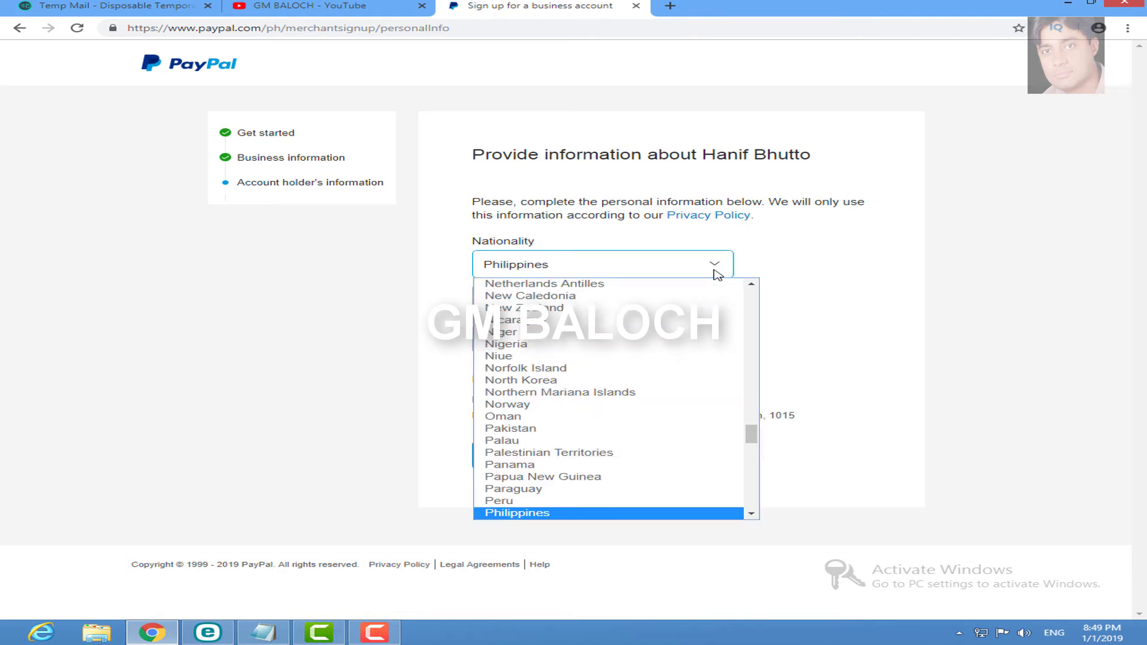
key("Down")
key("Down")
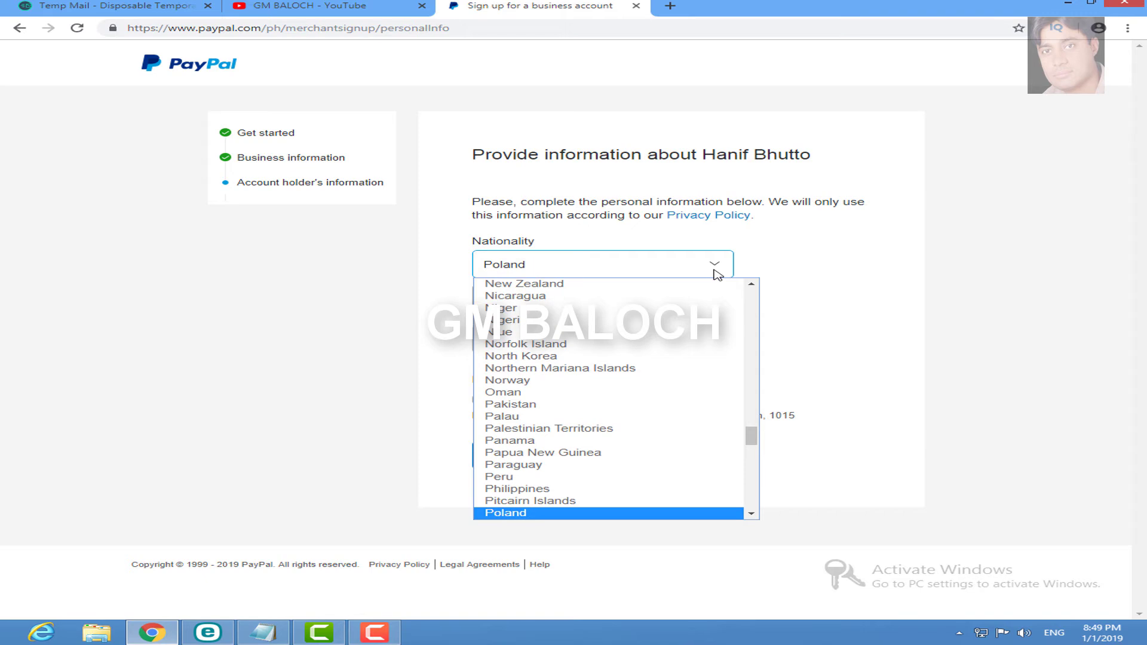
left_click(517, 405)
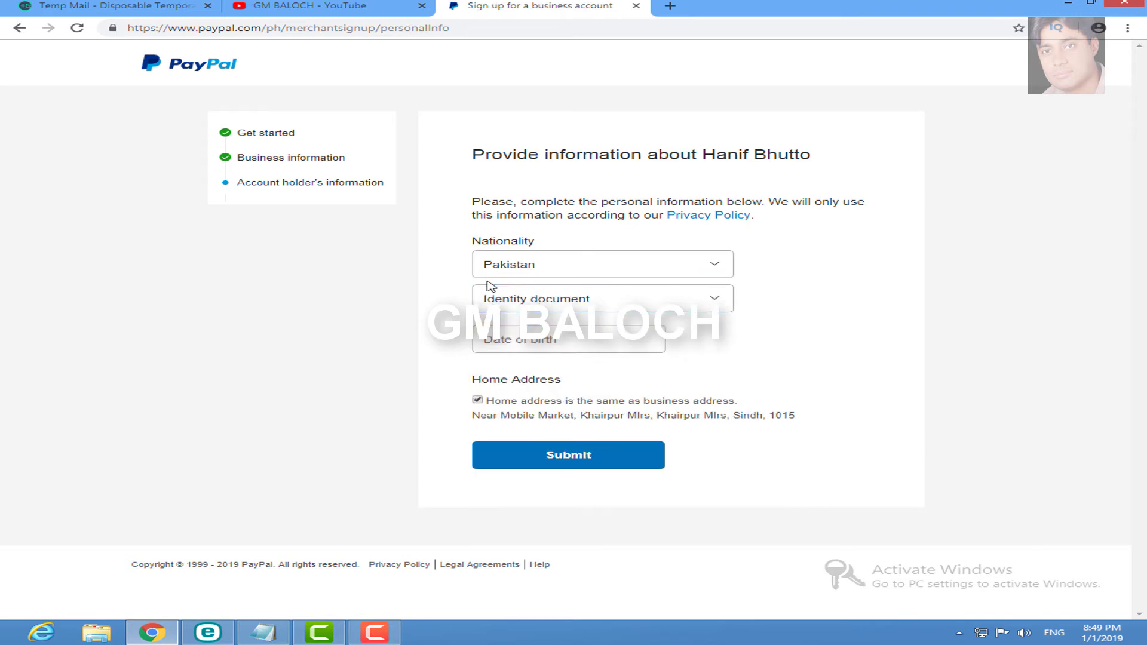
Step: Choose National ID as identity document and enter the ID number
left_click(614, 309)
left_click(594, 362)
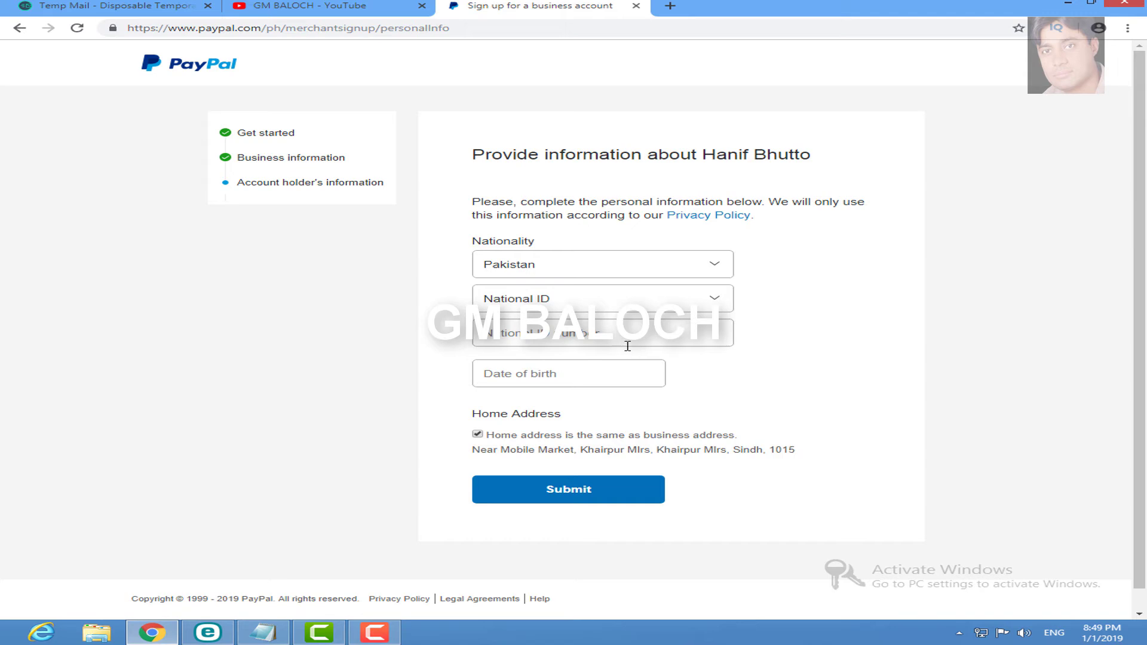
left_click(688, 330)
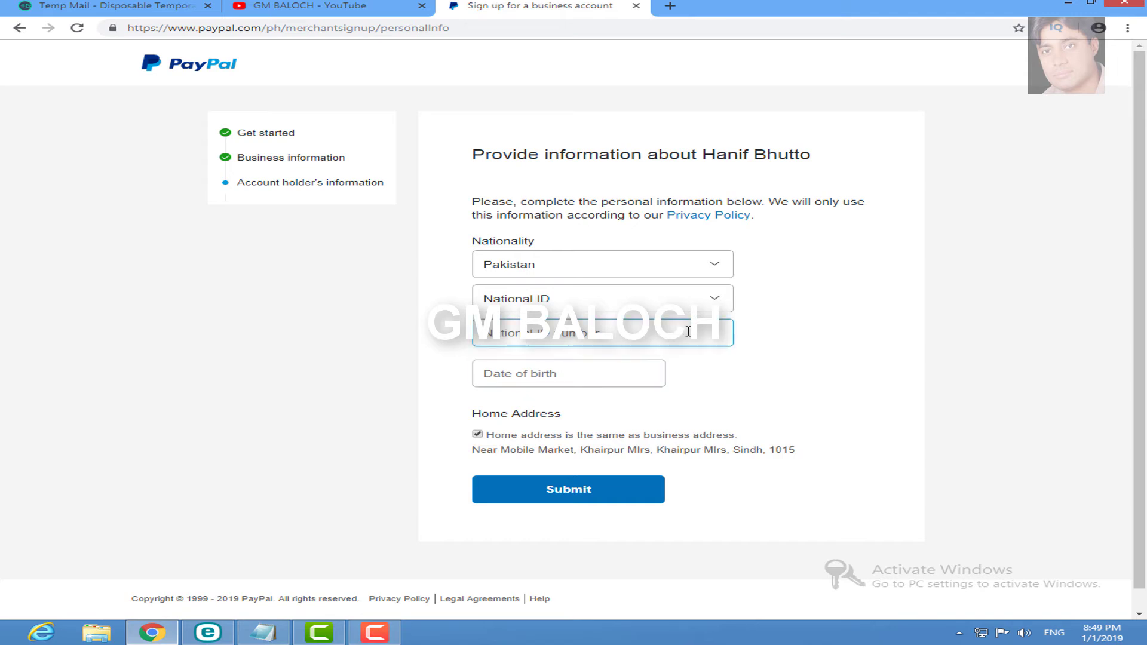
left_click(710, 310)
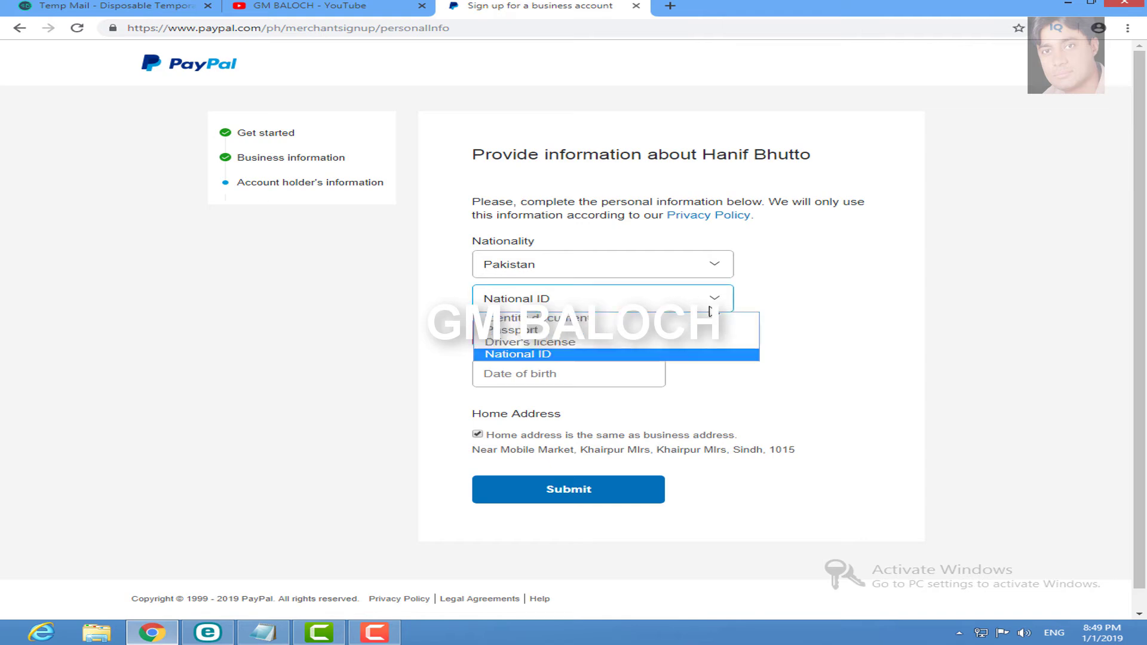
left_click(556, 354)
left_click(559, 339)
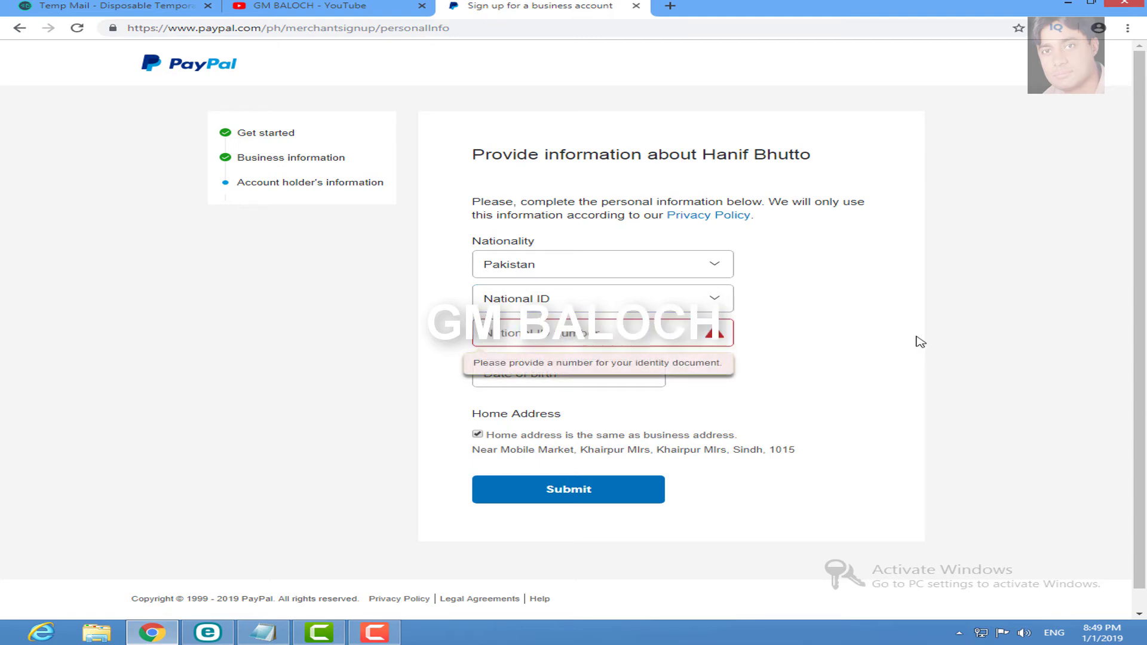
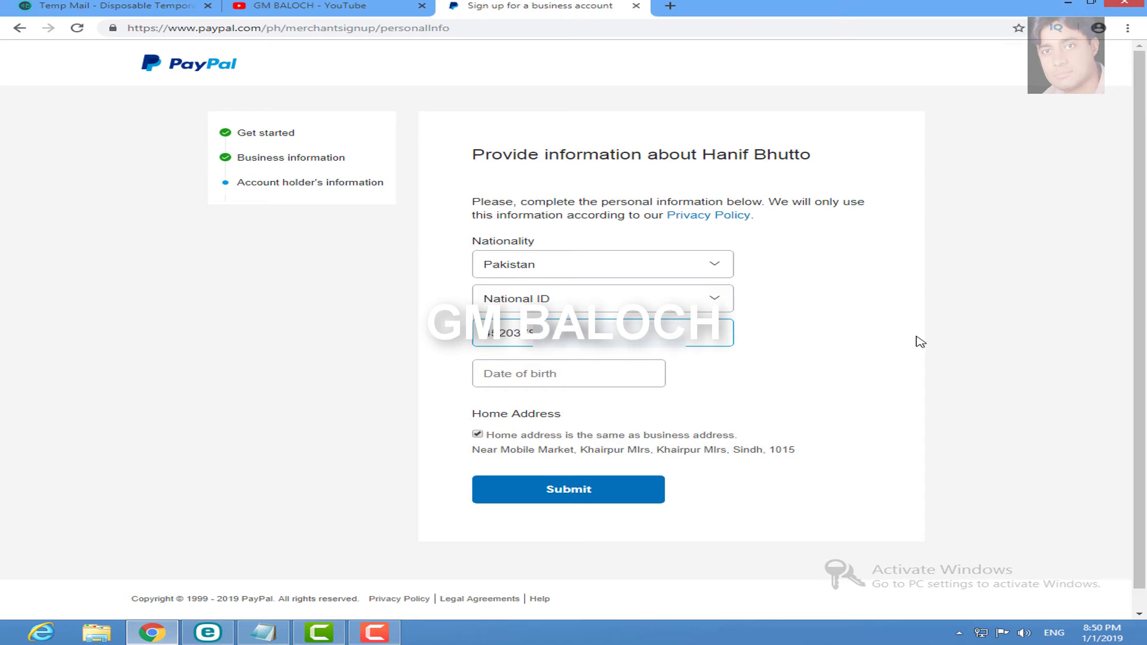
left_click(606, 381)
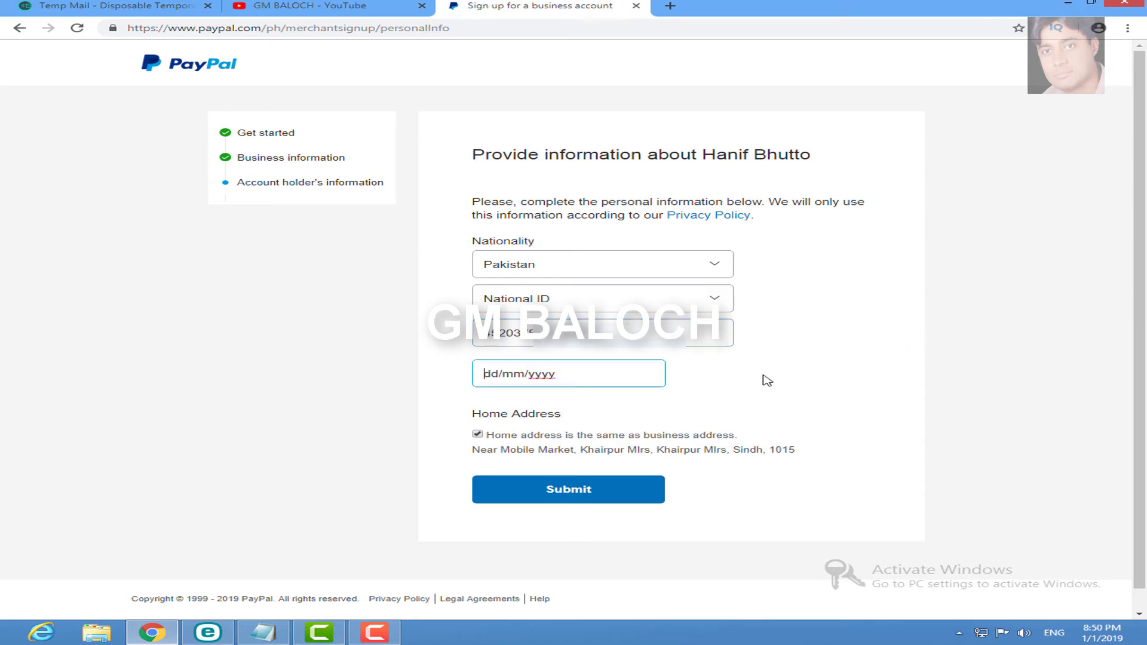
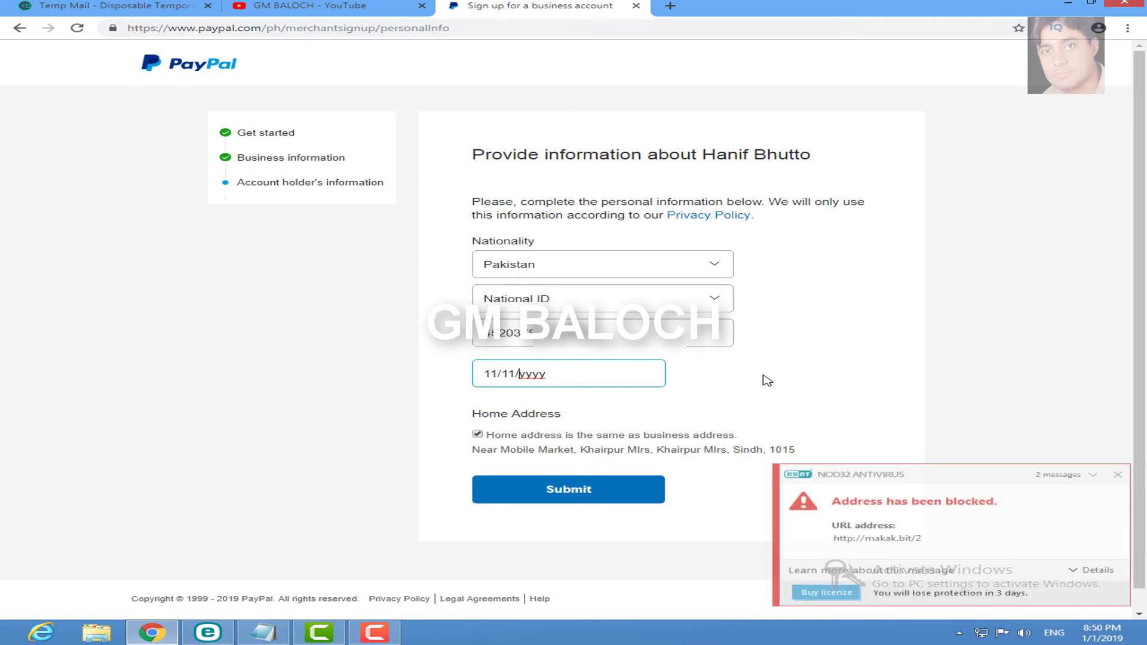
left_click(557, 501)
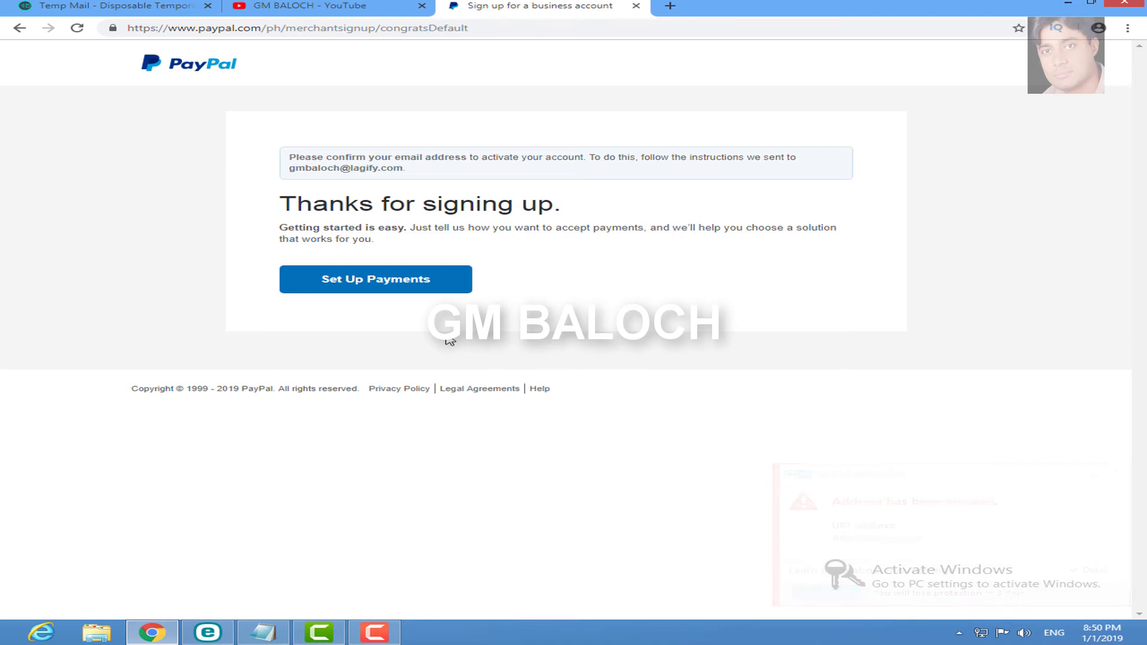
Step: Start Set Up Payments and begin confirming the email from the Account set-up checklist
left_click(379, 287)
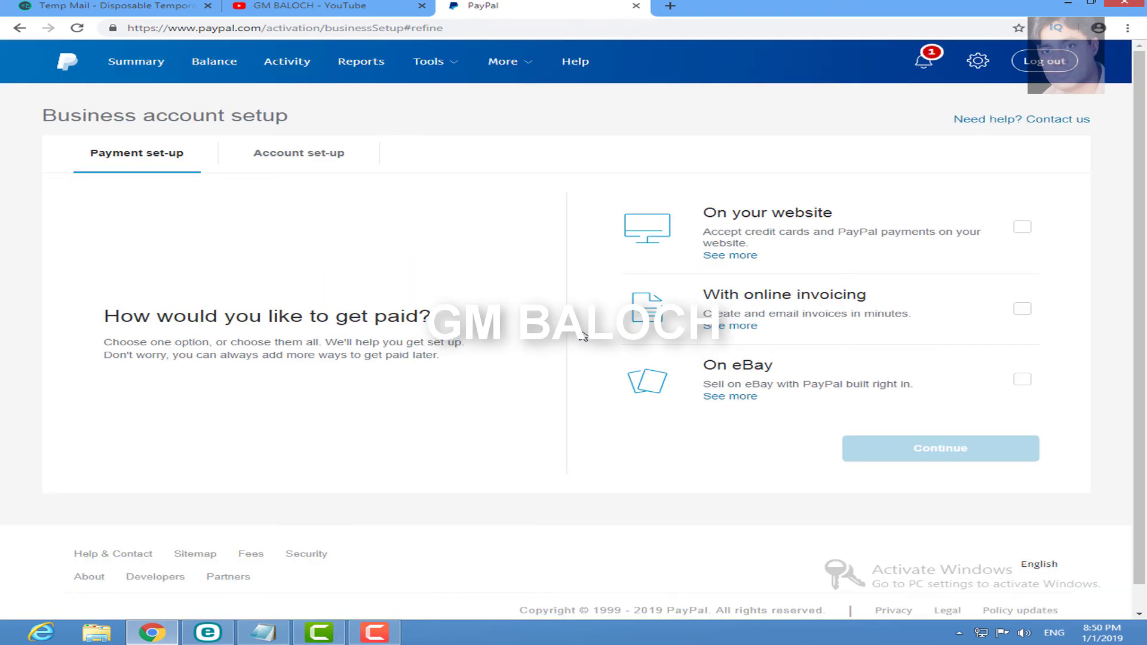
left_click(265, 173)
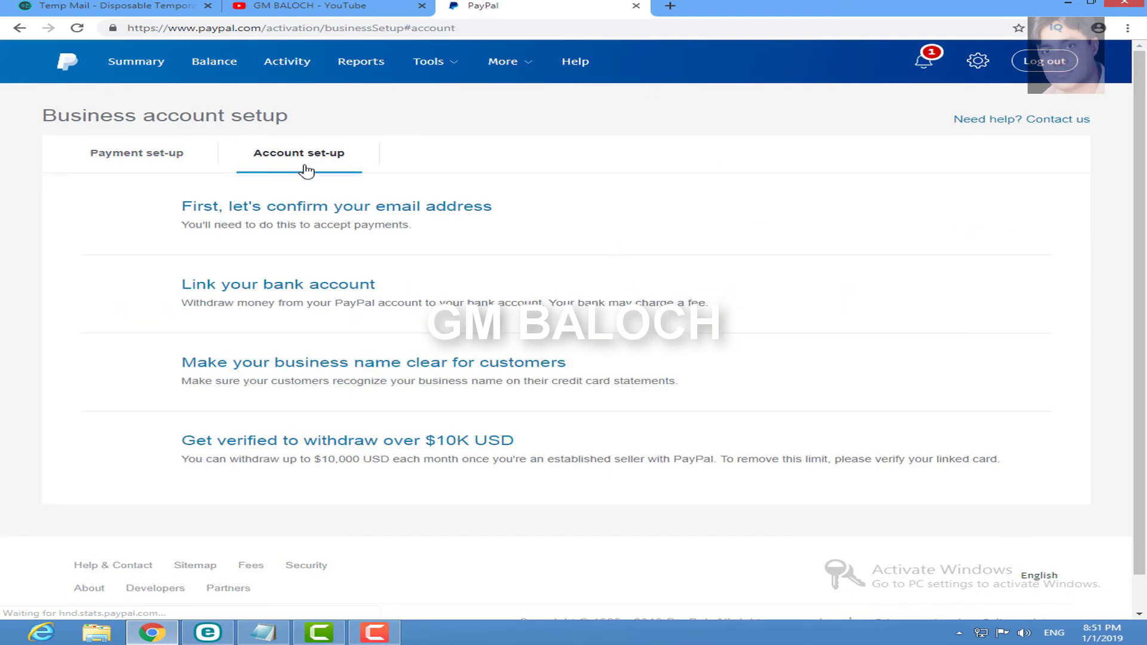
left_click(391, 210)
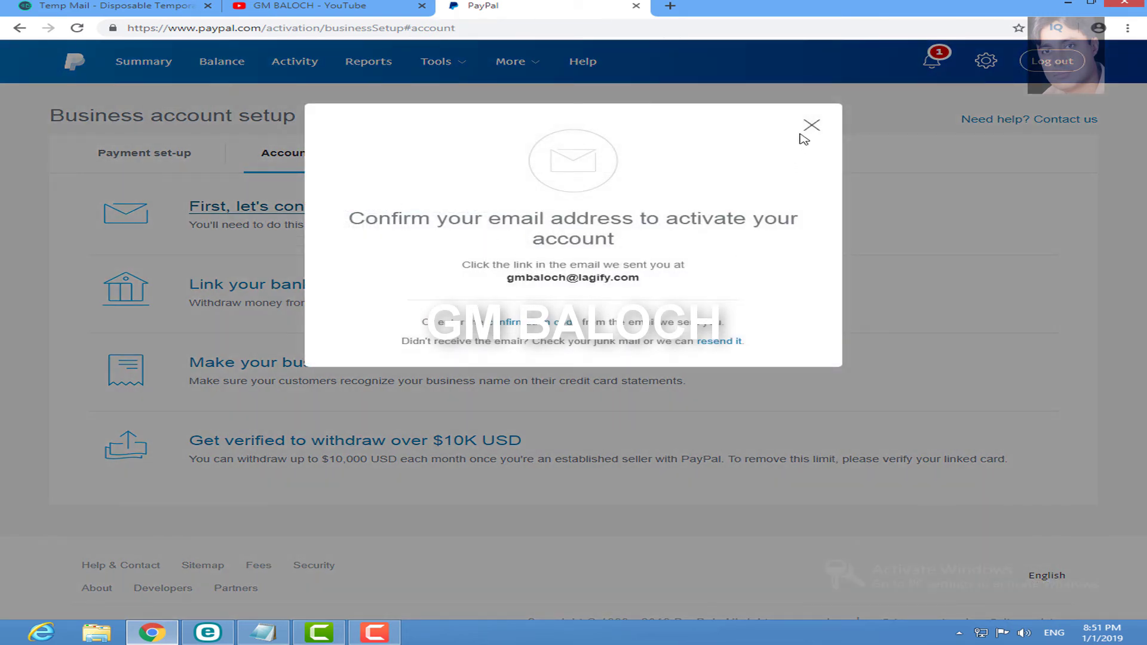
Step: Open the Welcome to PayPal email in Temp Mail and follow its Confirm Email link
left_click(812, 125)
left_click(114, 6)
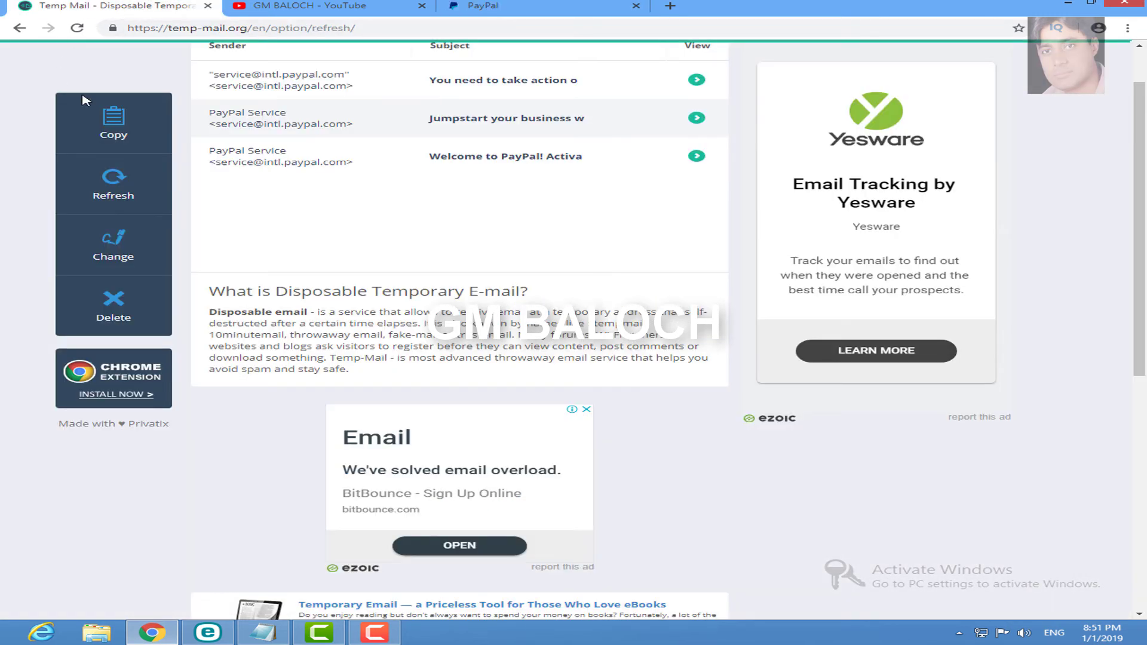
left_click(546, 157)
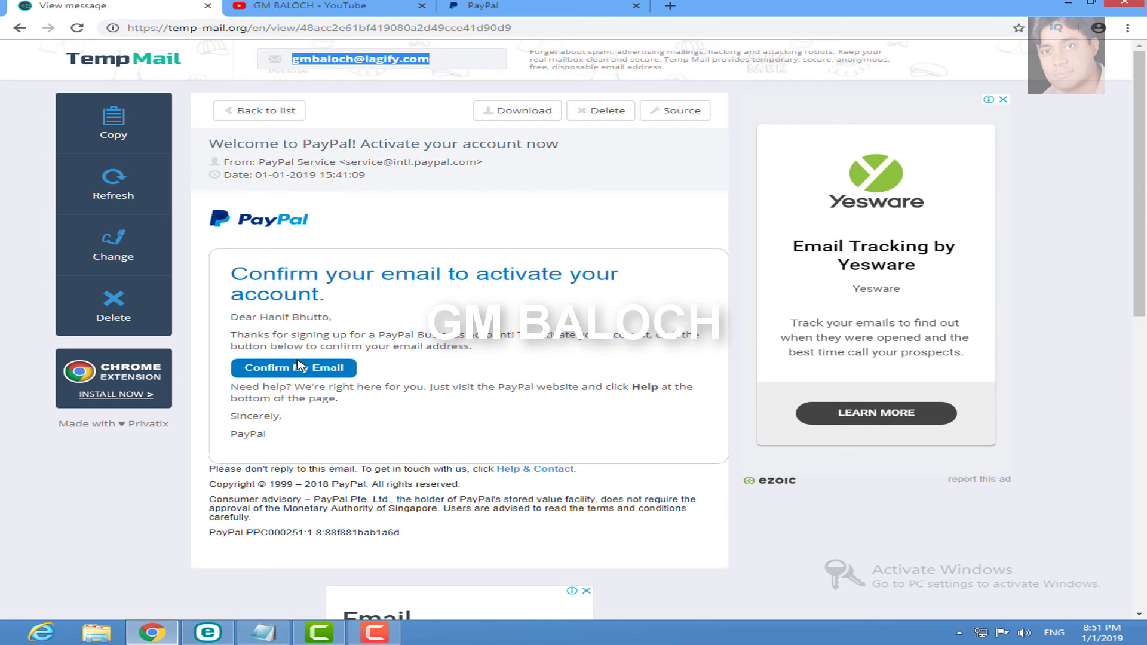
left_click(301, 367)
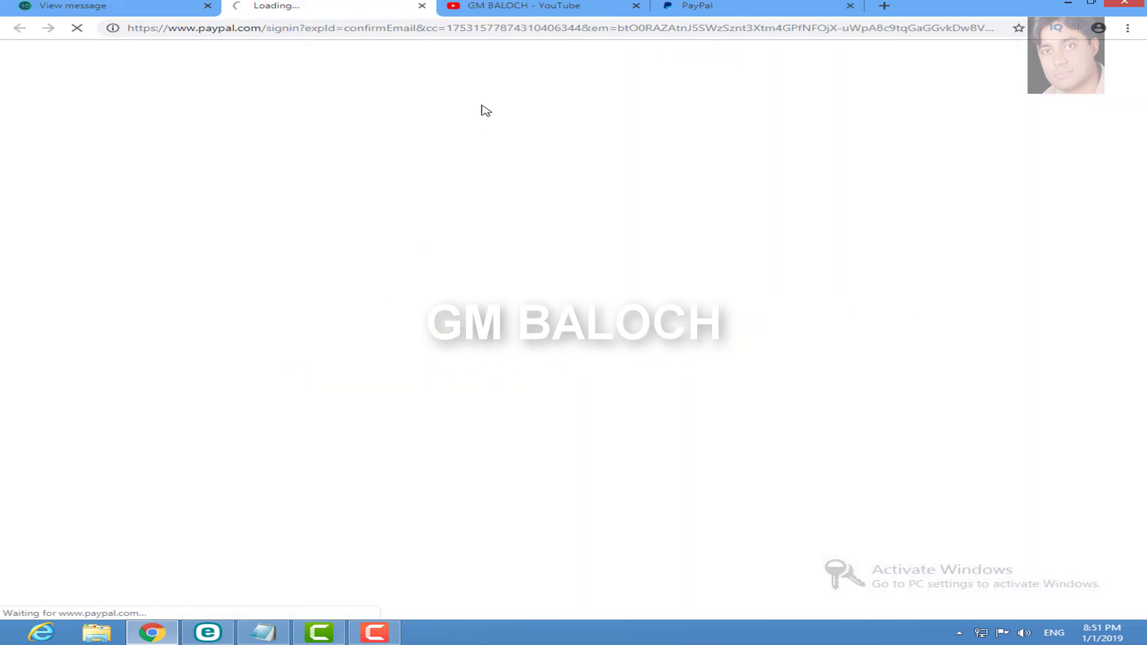
Step: Paste the account password to confirm the email address
left_click(483, 278)
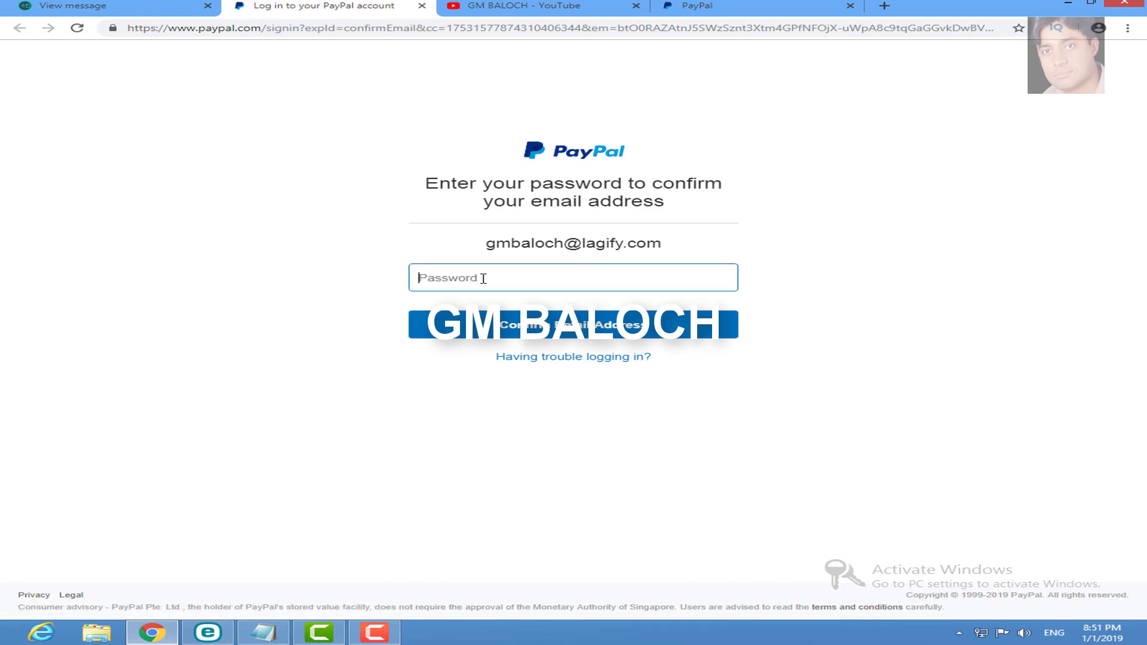
key("ctrl+v")
left_click(550, 326)
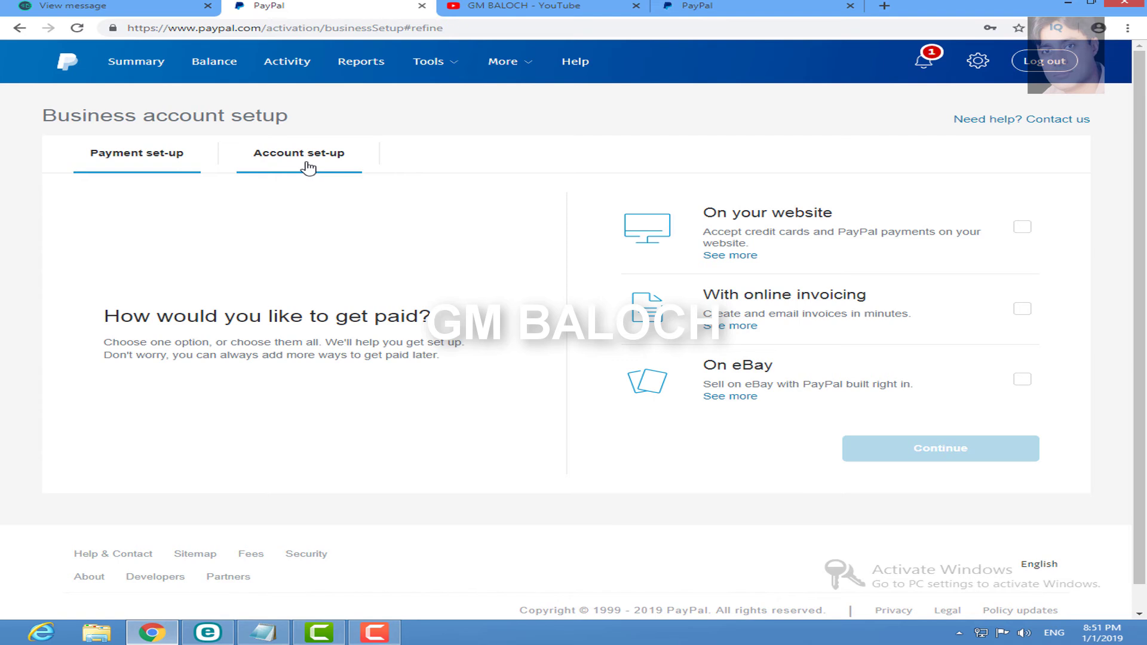
Step: Choose On your website and With online invoicing as payment options, then continue
scroll(1144, 275, "down", 1)
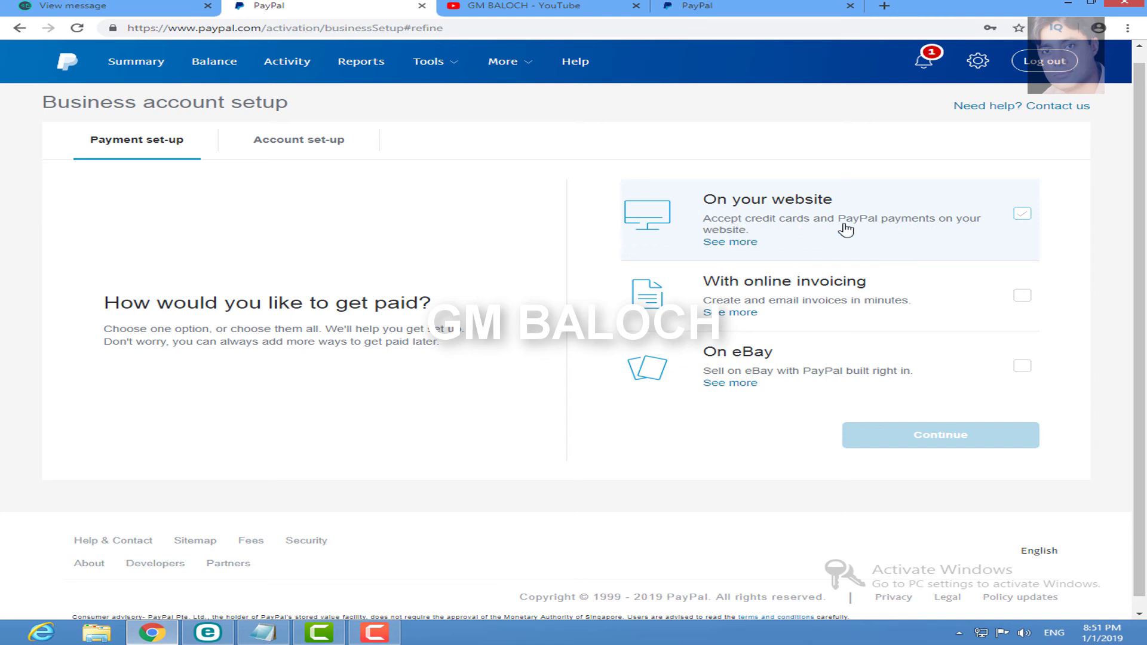
left_click(1021, 216)
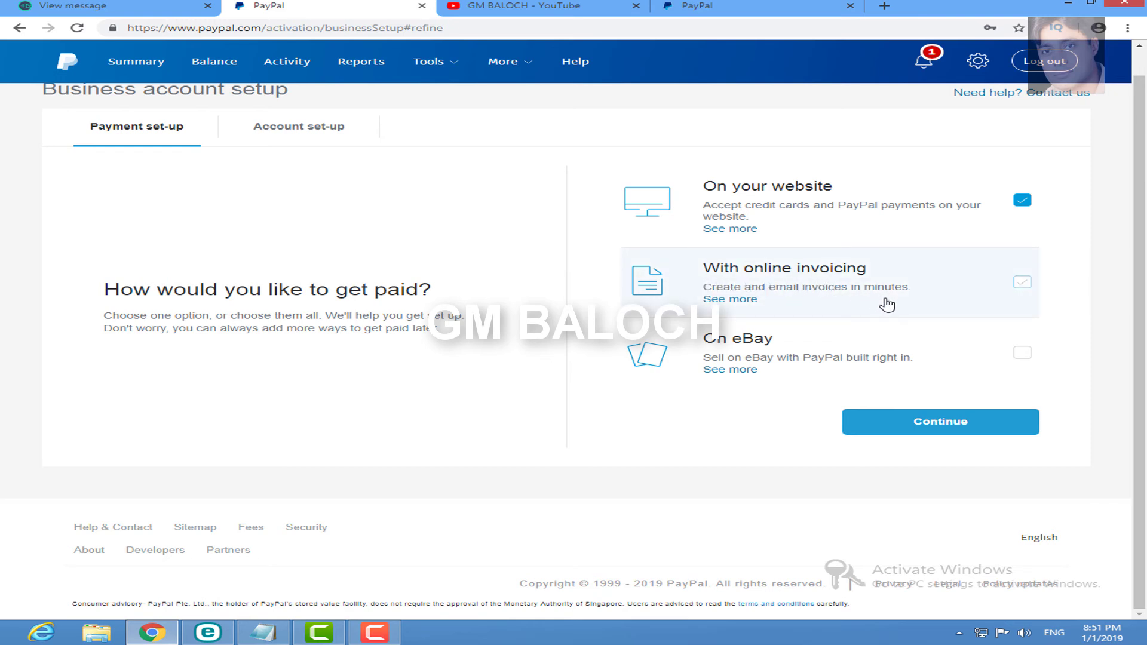
left_click(1022, 283)
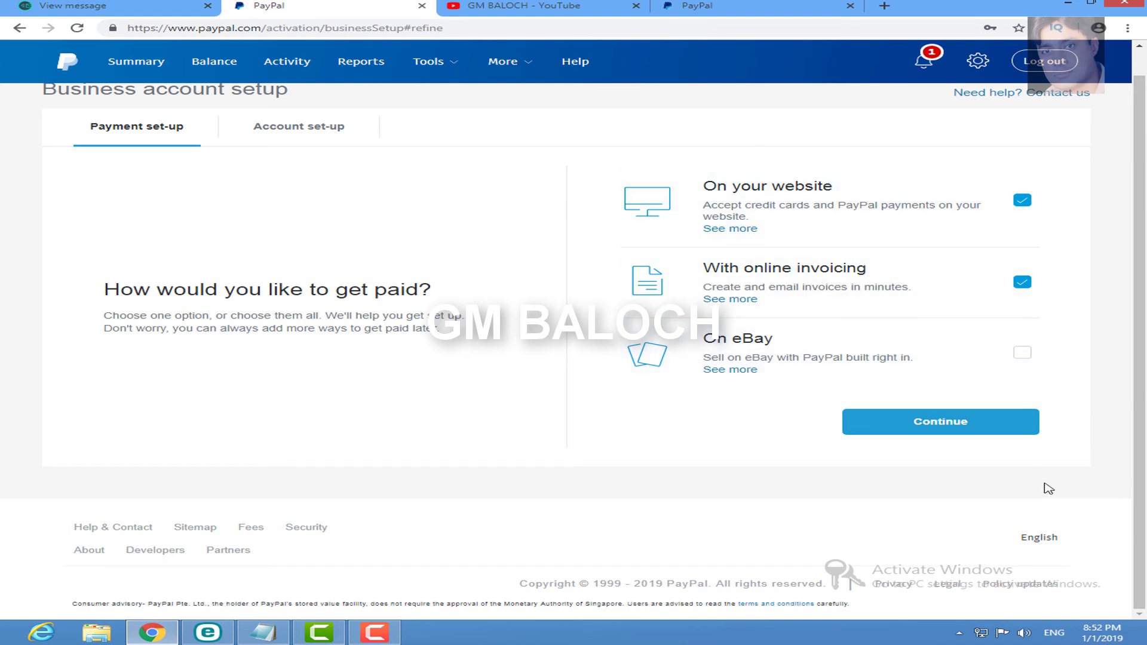
left_click(986, 428)
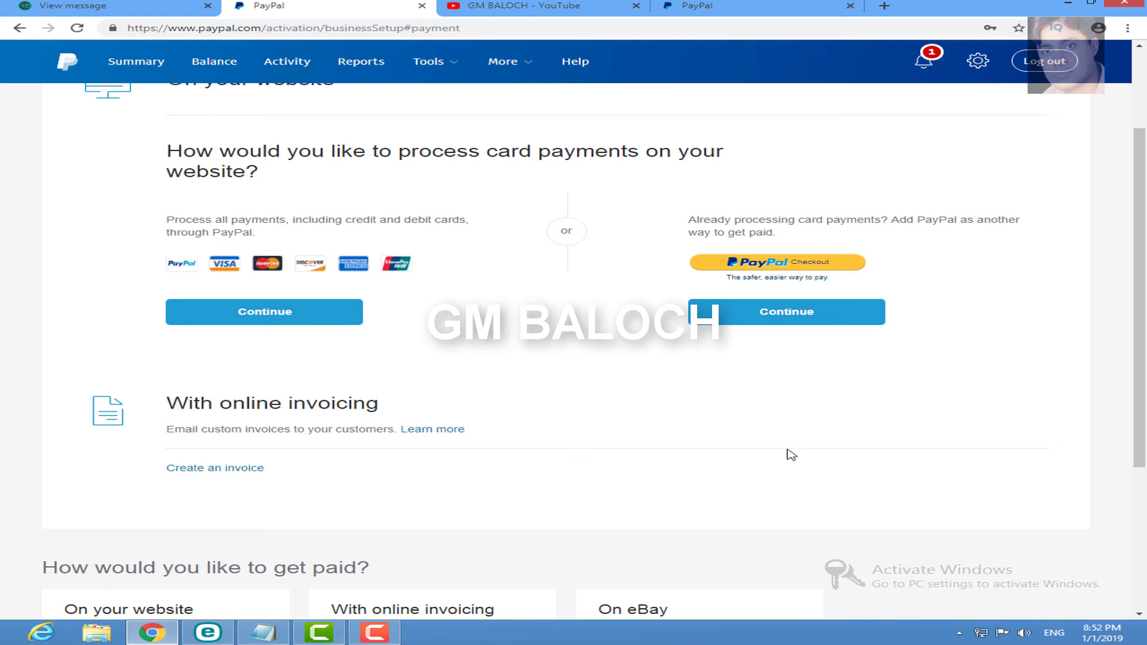
Step: Add PayPal checkout as another way to get paid on the website
scroll(1144, 547, "down", 4)
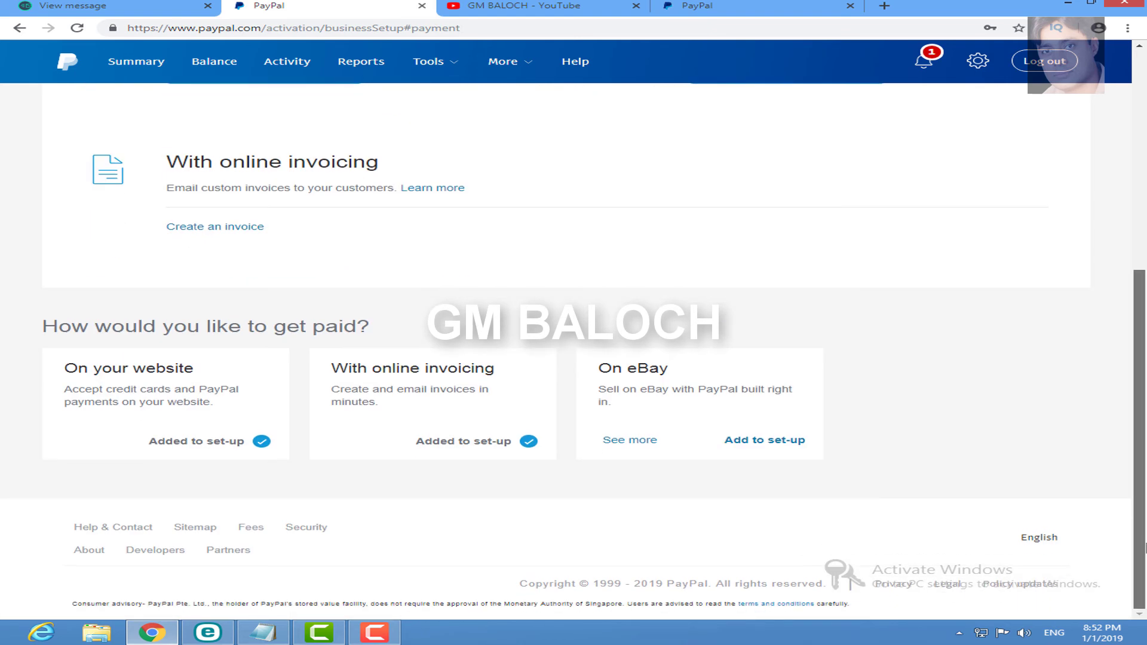
scroll(610, 433, "up", 6)
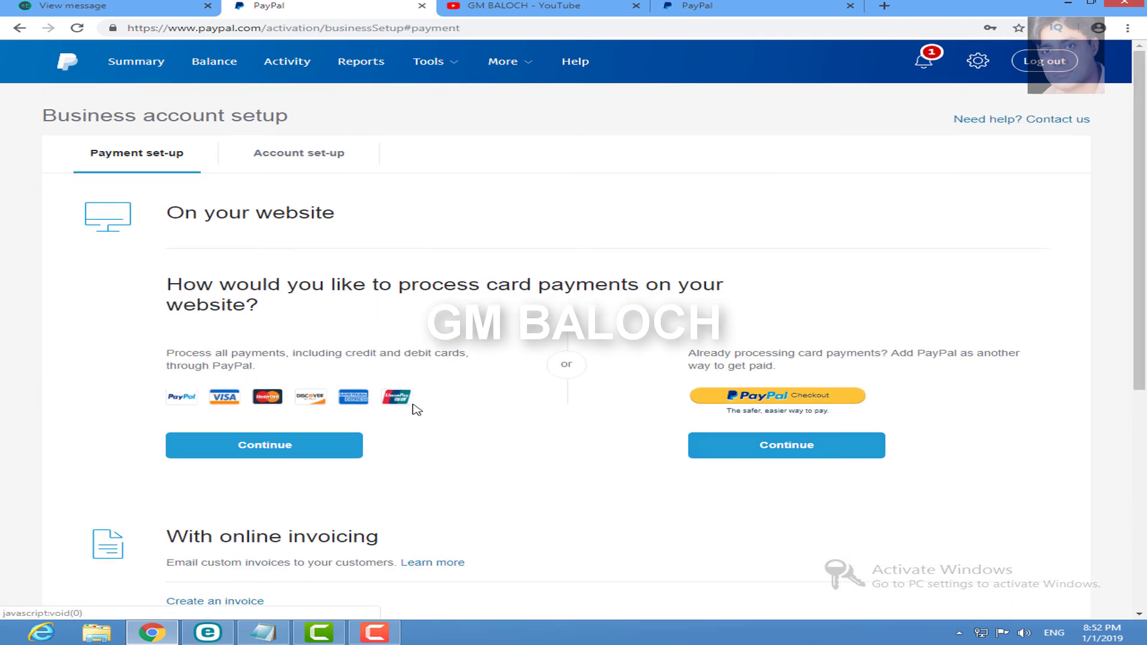
left_click(792, 452)
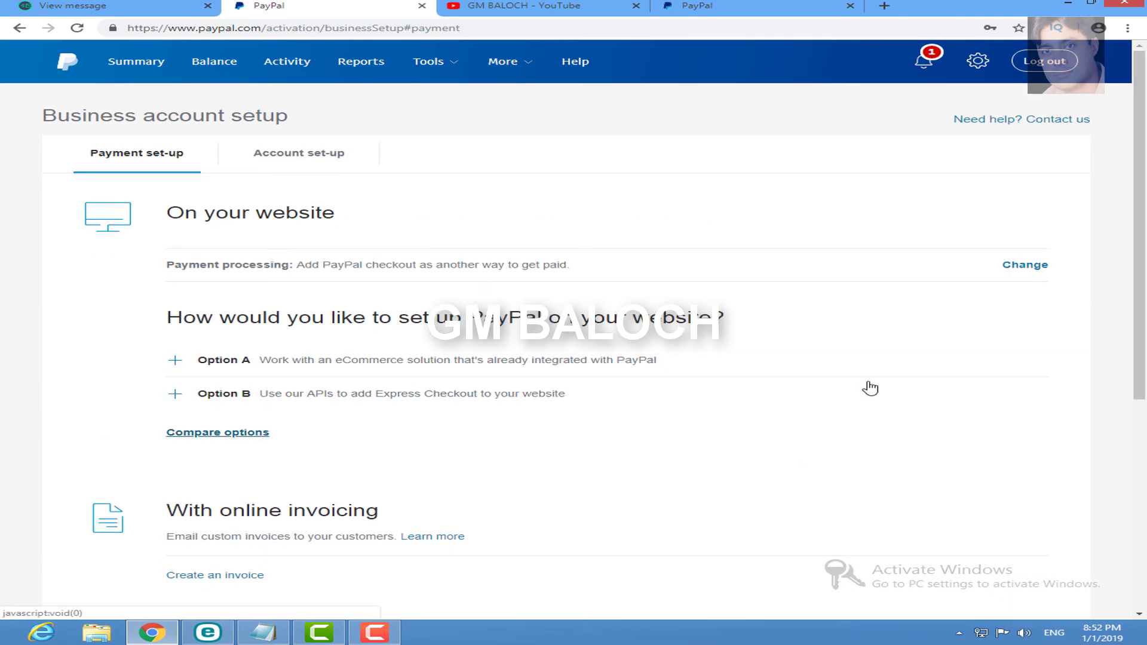
Step: Expand Option A and Option B, then open the 'Get started with PayPal Checkout' guide
scroll(1142, 340, "down", 3)
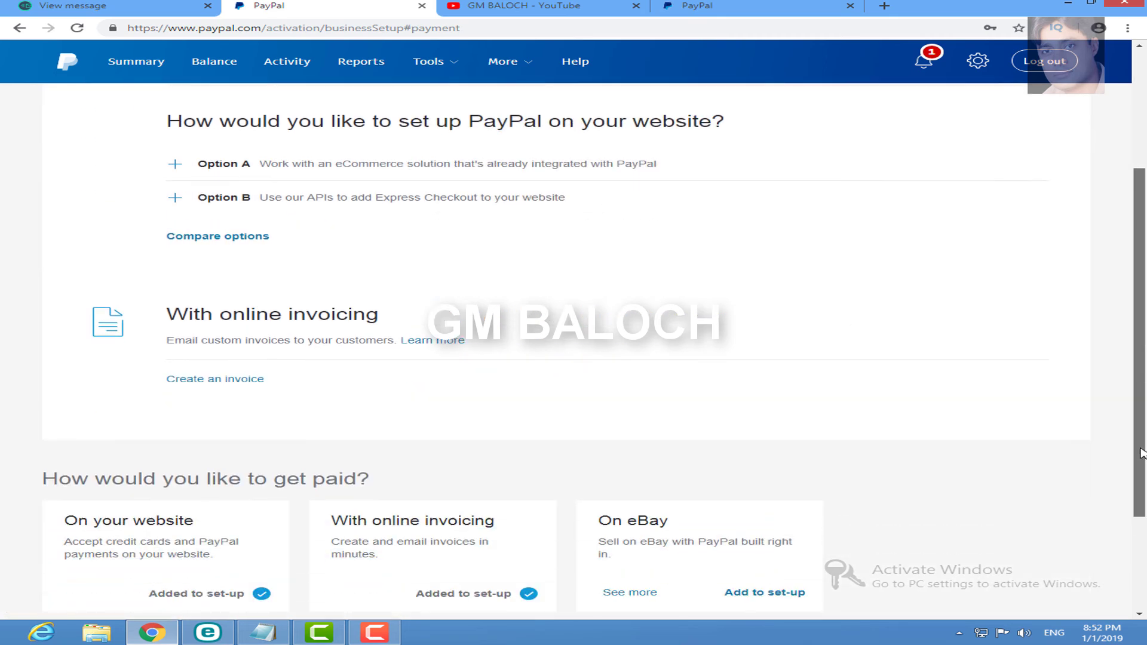
scroll(1109, 397, "up", 1)
left_click(305, 289)
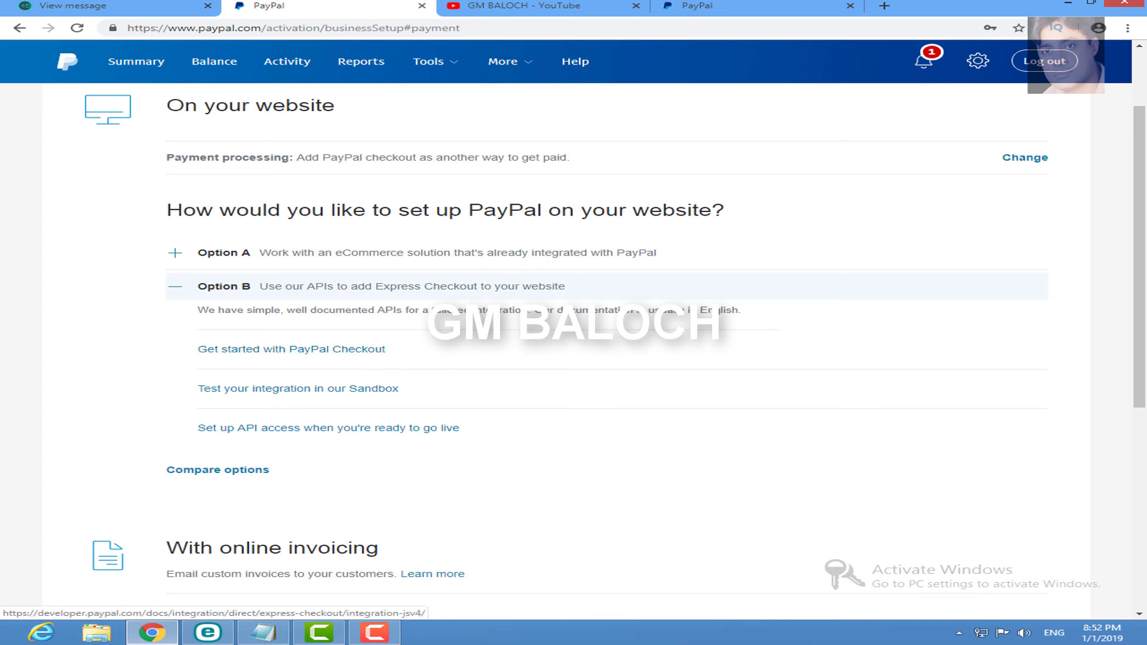
scroll(374, 355, "down", 3)
scroll(470, 285, "up", 3)
left_click(720, 272)
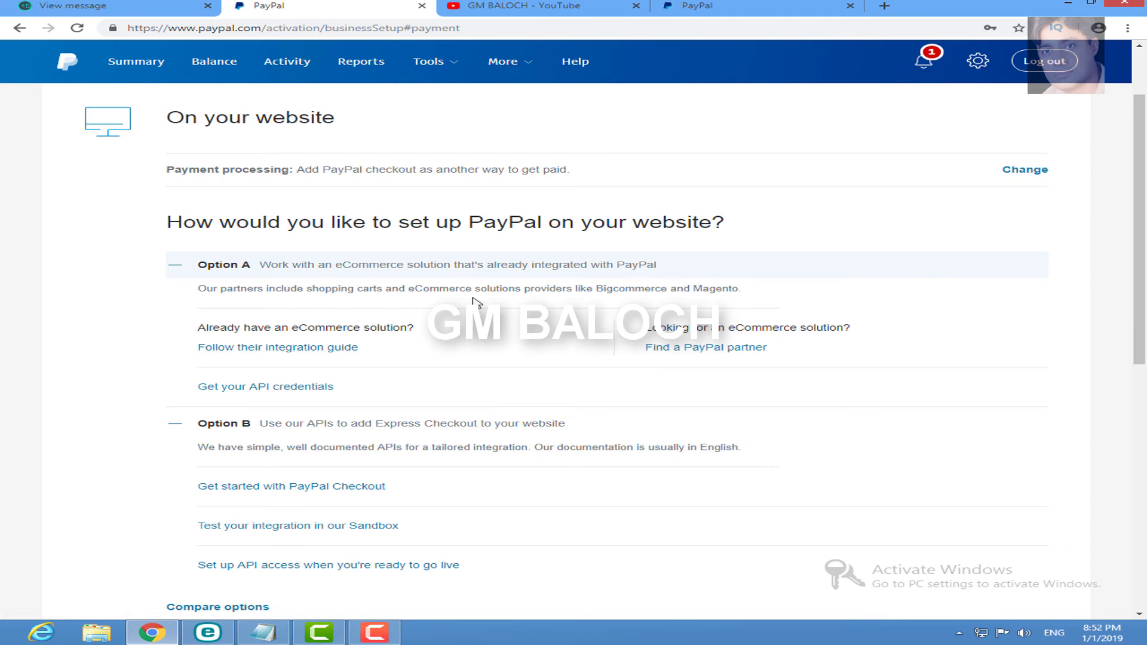
scroll(717, 359, "down", 2)
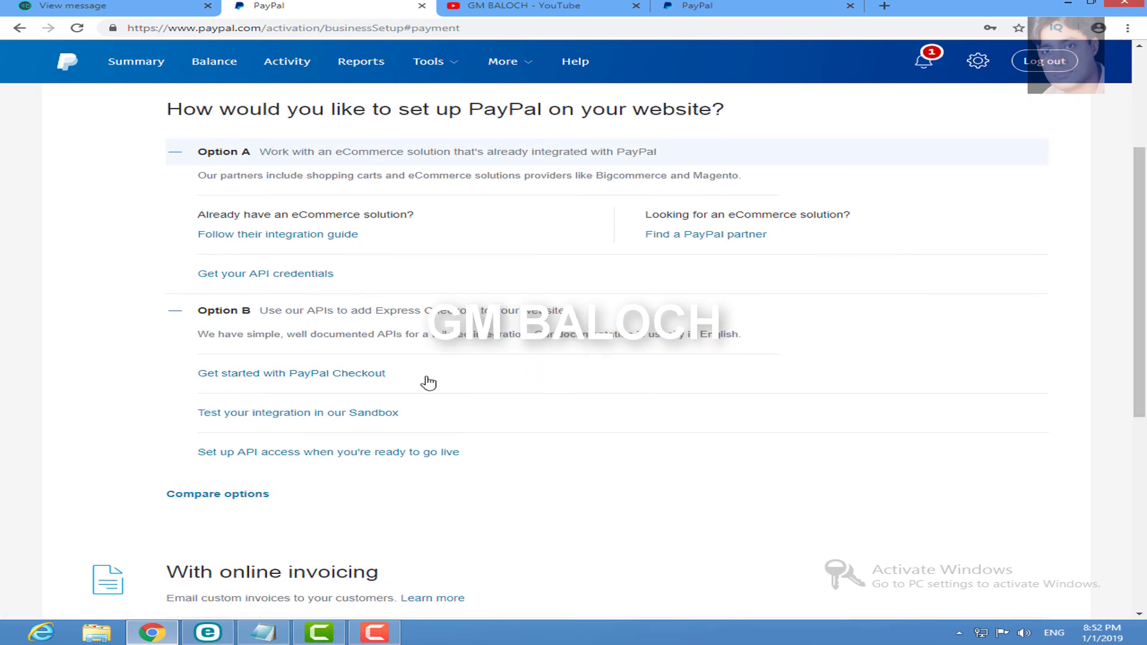
left_click(342, 372)
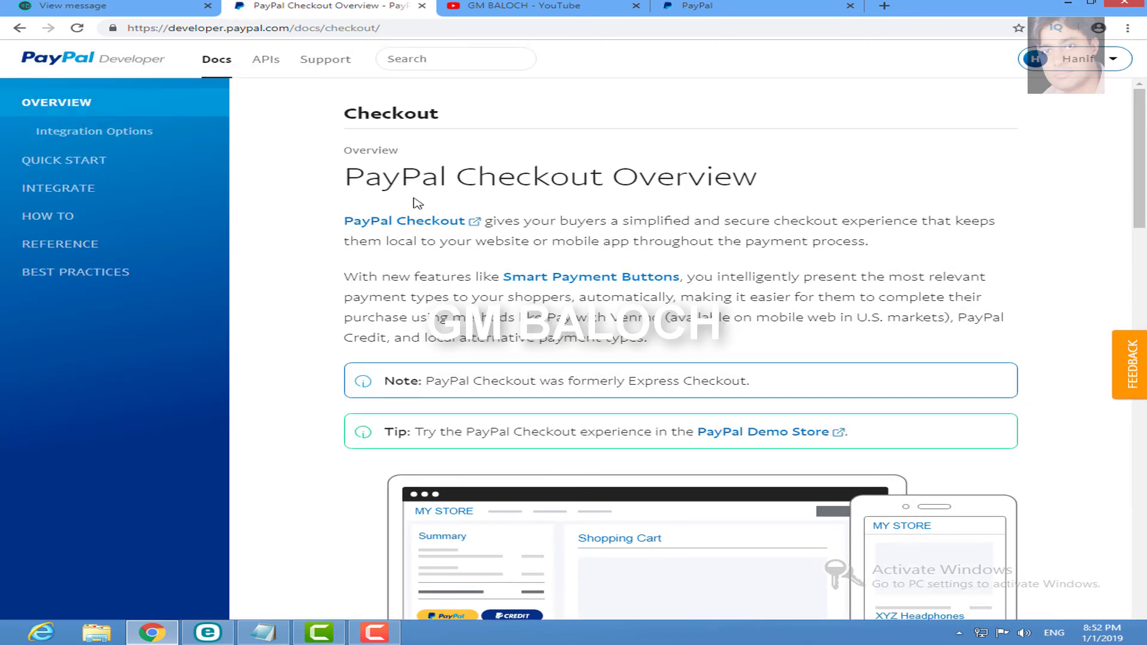
Step: Skim the Checkout Overview docs, close them, and log out from Business account setup
scroll(1143, 233, "down", 3)
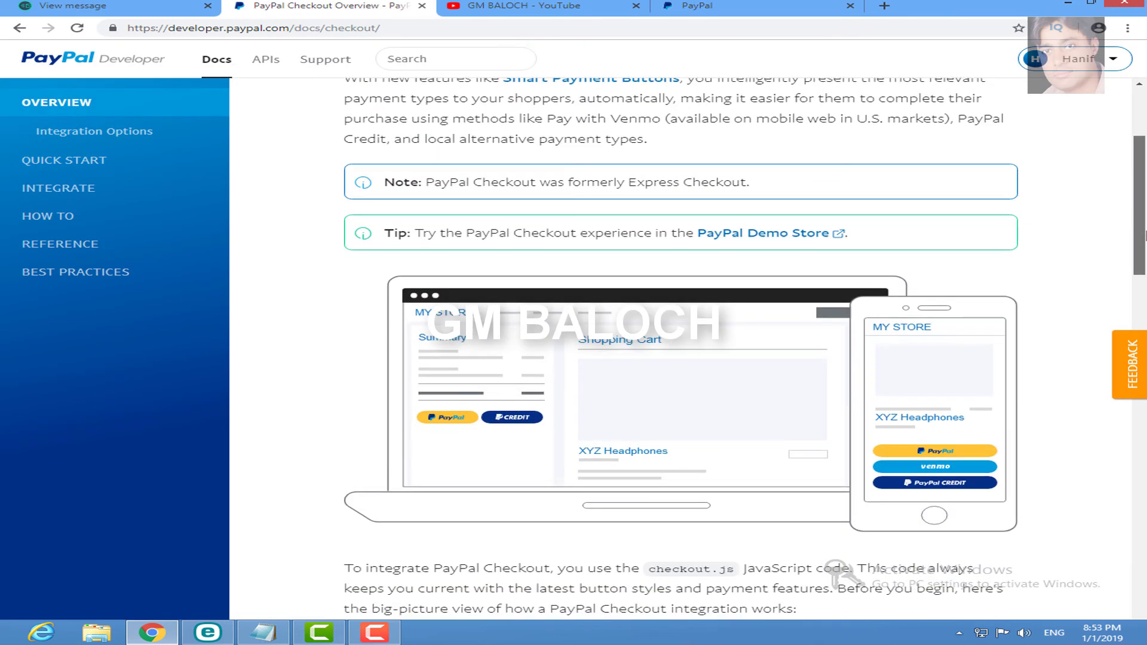
scroll(1142, 235, "down", 2)
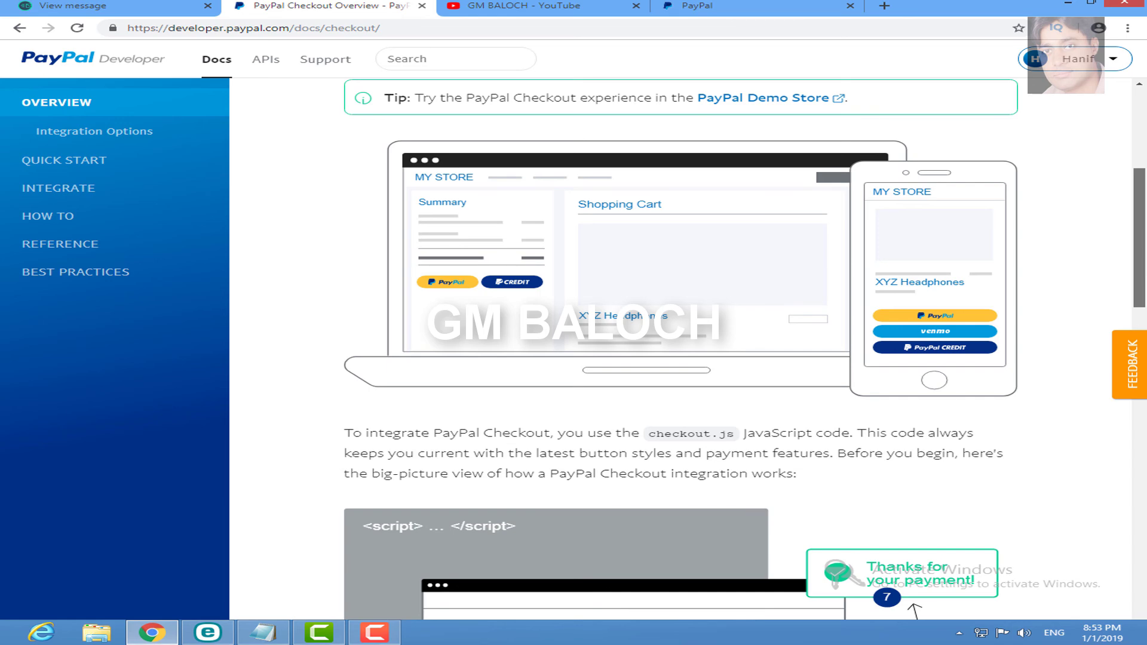
scroll(682, 348, "down", 10)
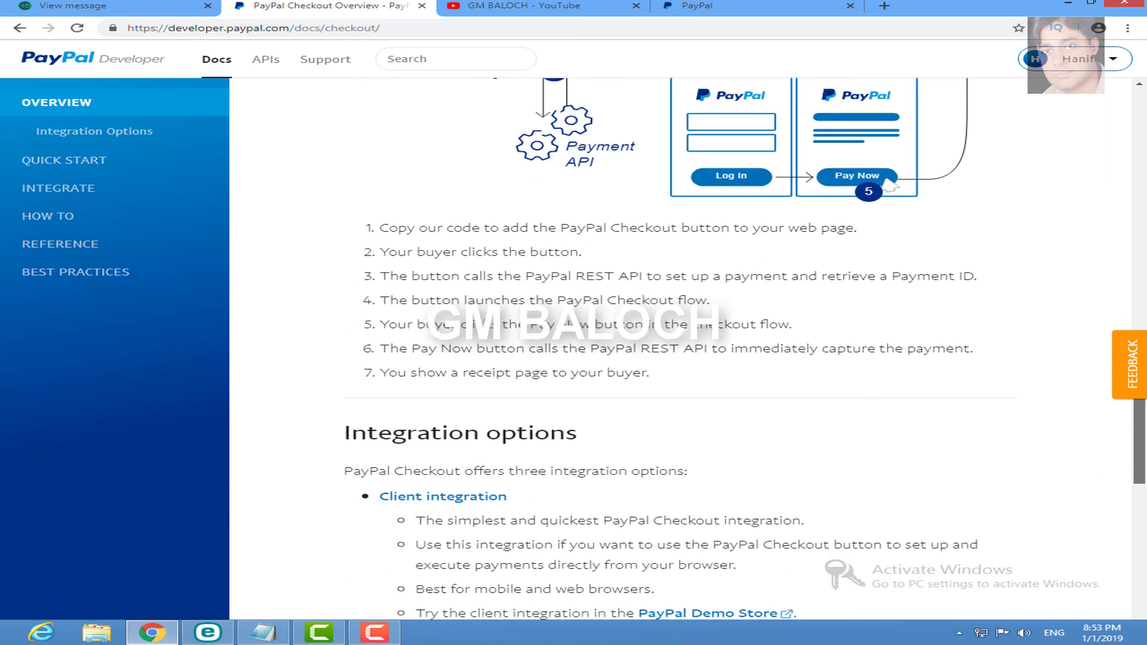
scroll(637, 111, "up", 15)
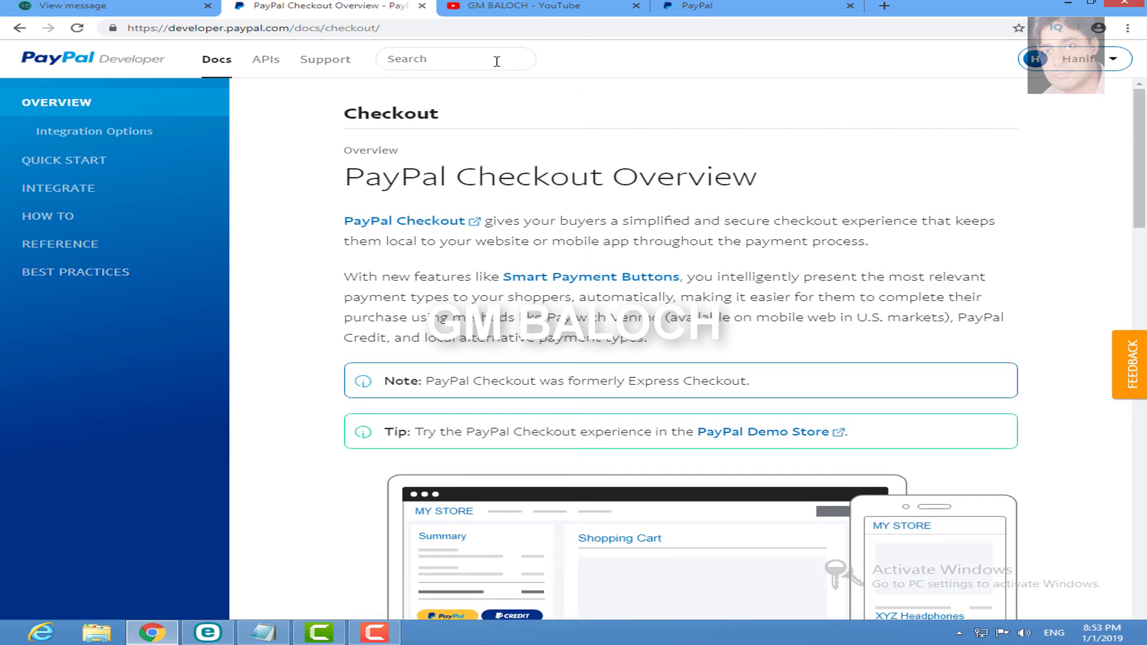
left_click(421, 10)
left_click(484, 6)
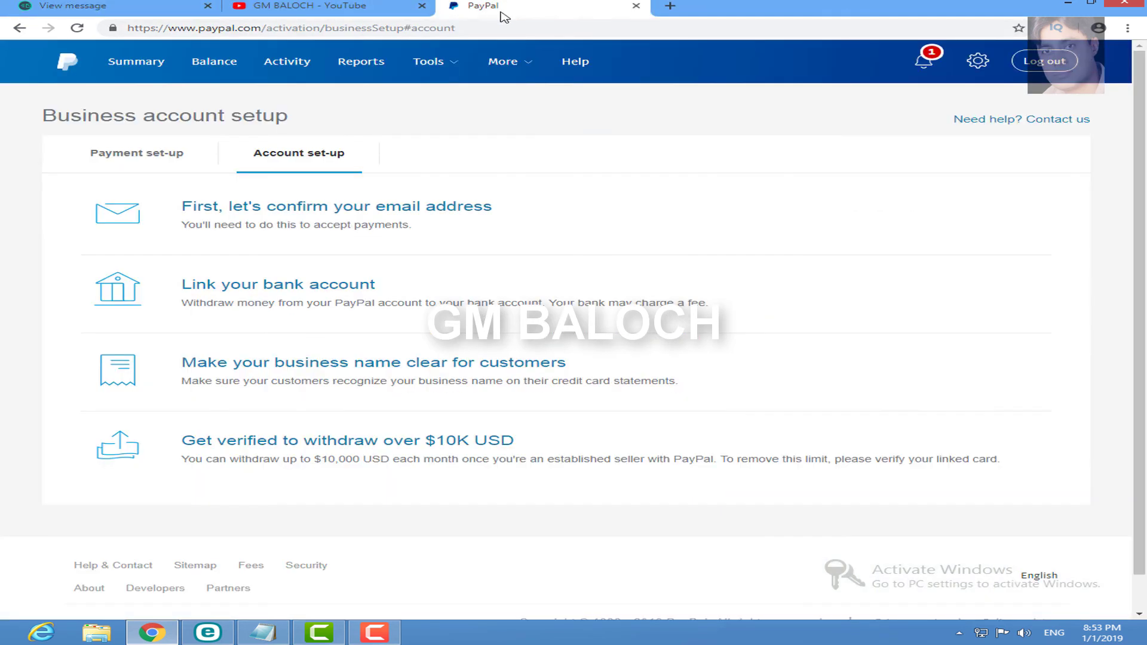
left_click(1054, 67)
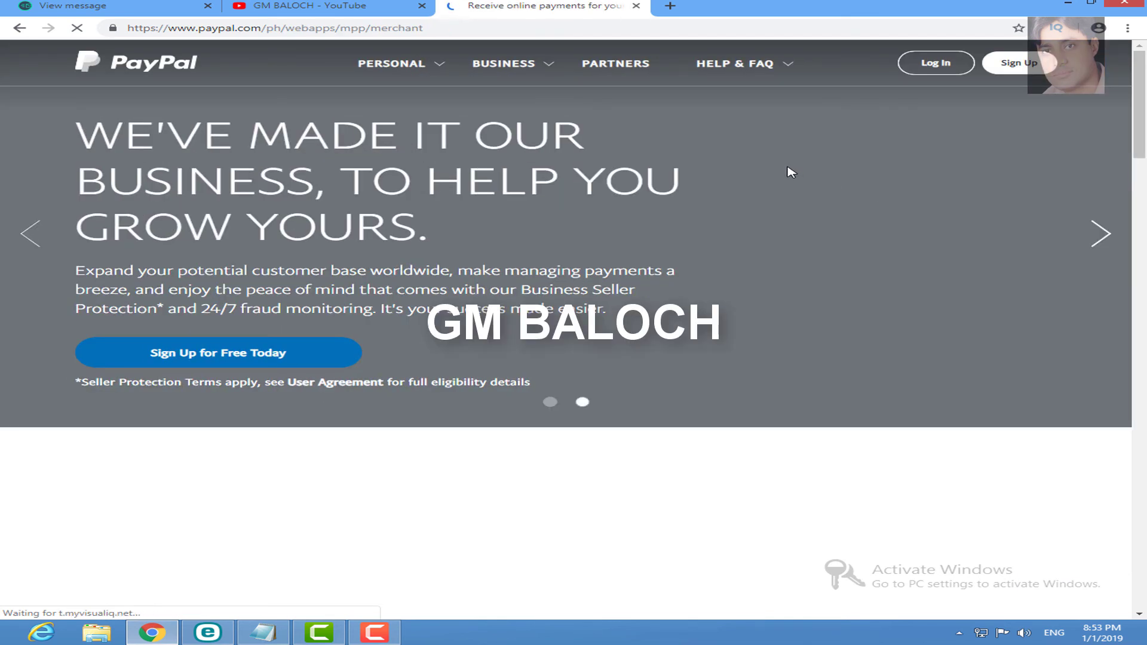
Step: Load paypal.com from the address bar
left_click(433, 28)
type("pay")
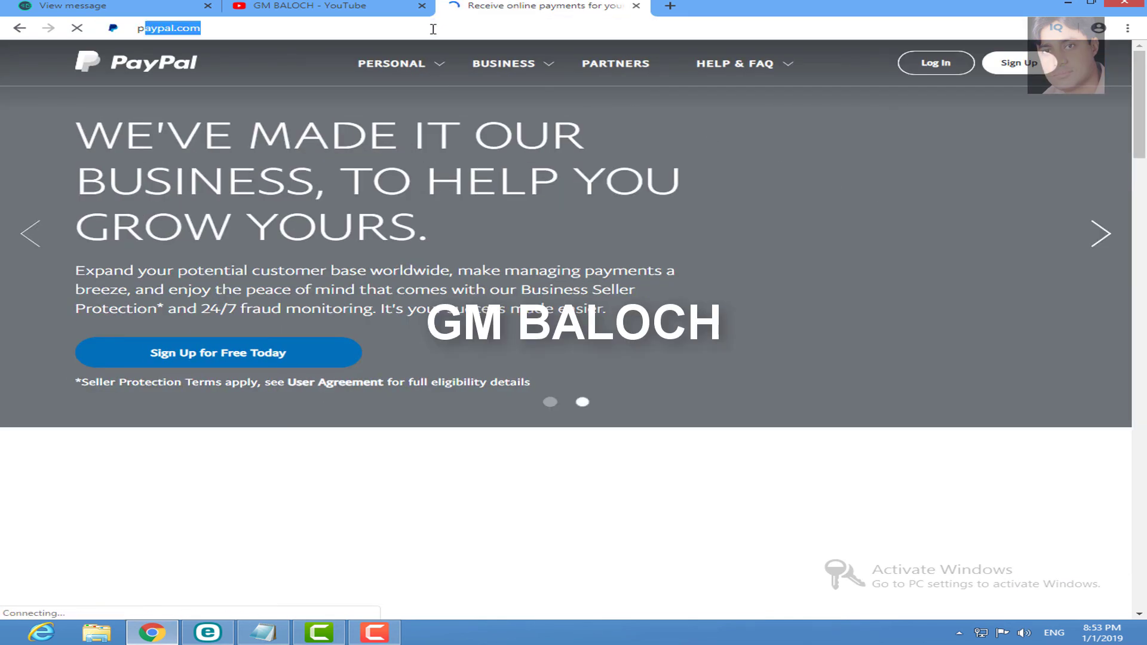
type("pal.com")
key("Return")
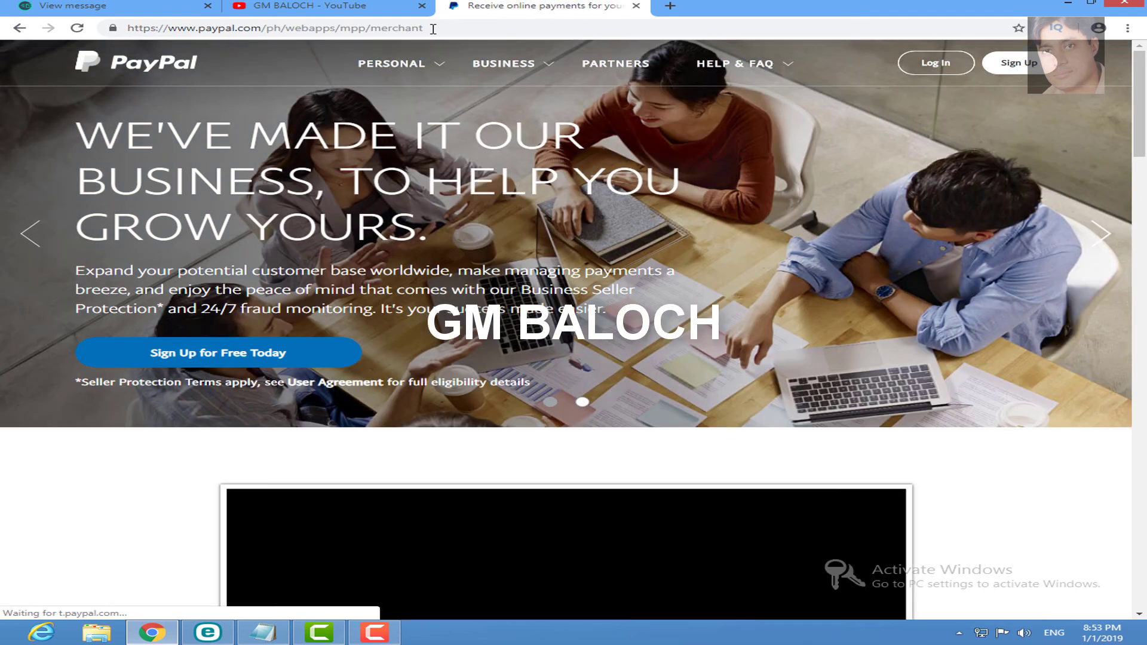
Step: Open a new incognito window from Chrome's three-dot menu
mouse_move(366, 68)
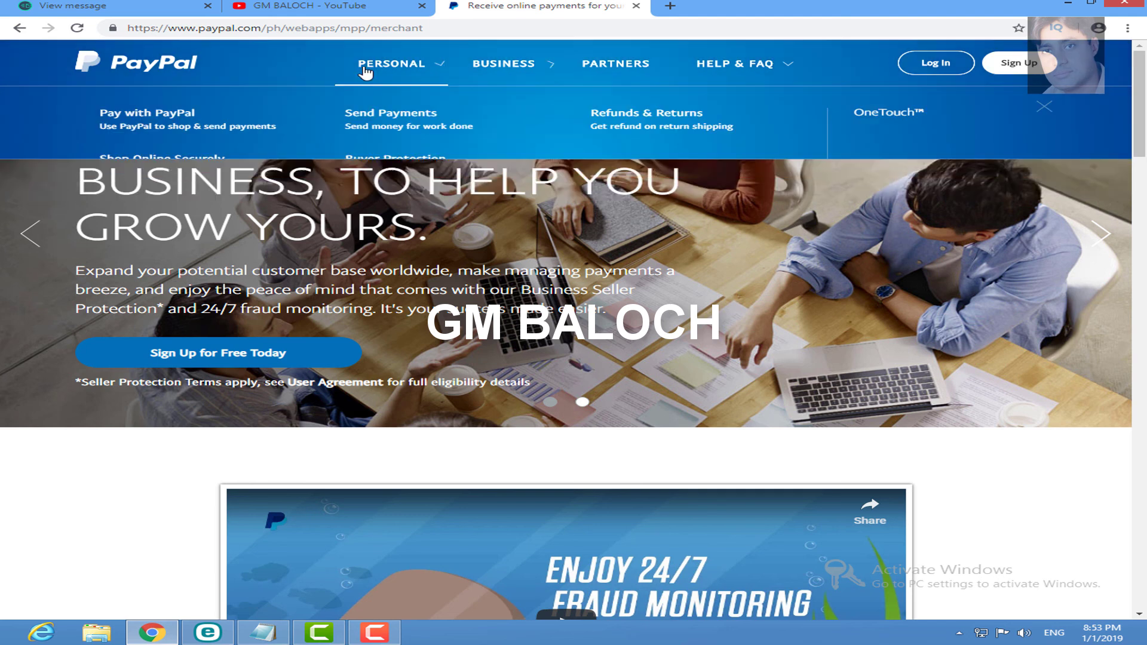
left_click(1127, 28)
left_click(1042, 104)
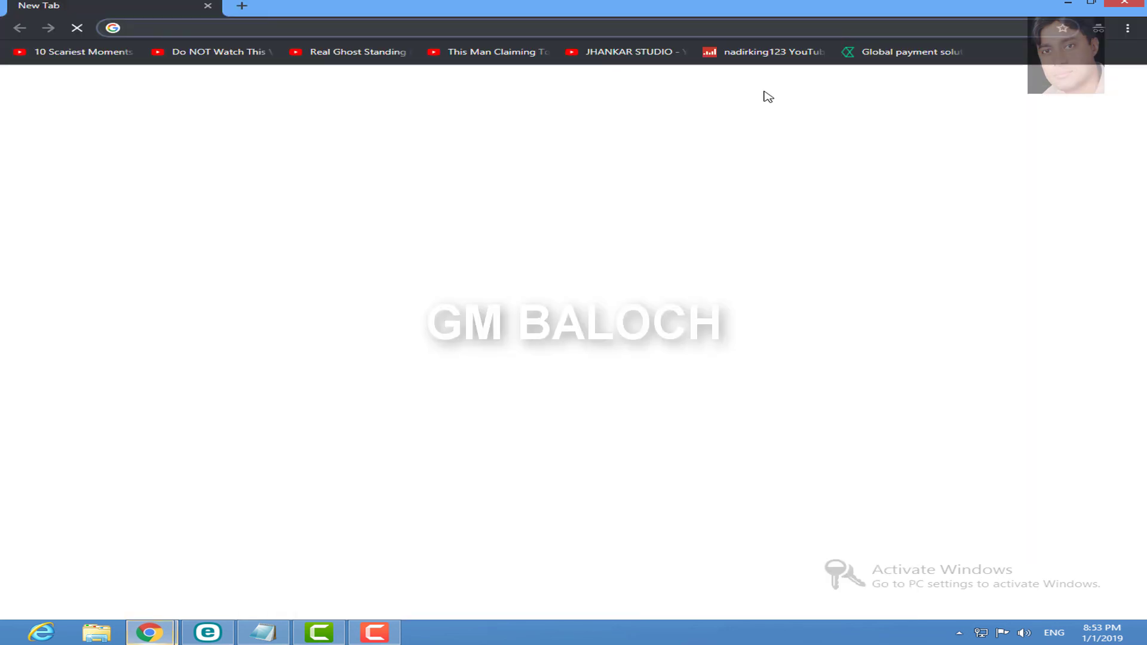
Step: Load paypal.com in the incognito window and go to the Log In page
type("paypal.com")
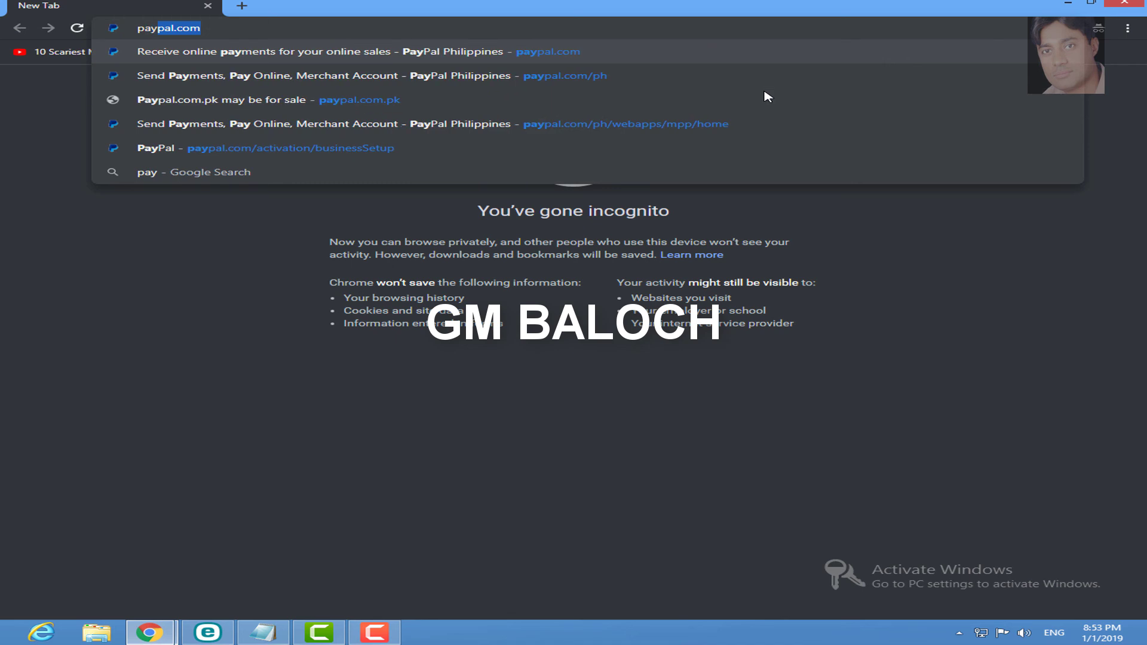
key("Return")
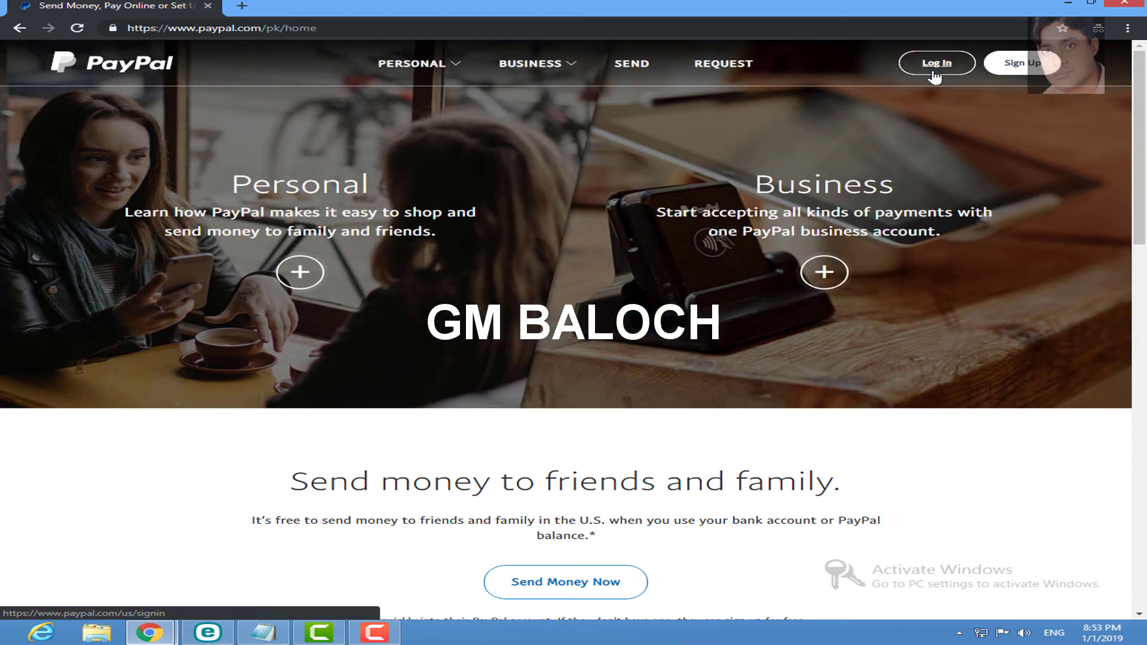
left_click(935, 77)
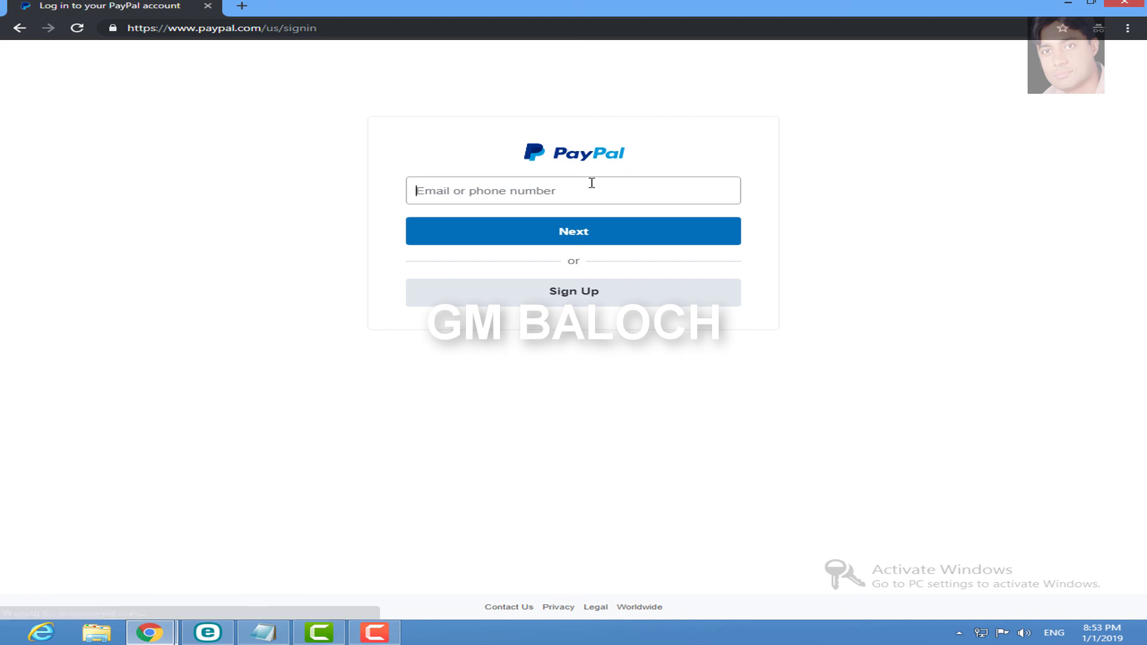
Step: Sign in with the business account's email and password to reach the Summary dashboard
left_click(592, 183)
key("ctrl+v")
left_click(566, 244)
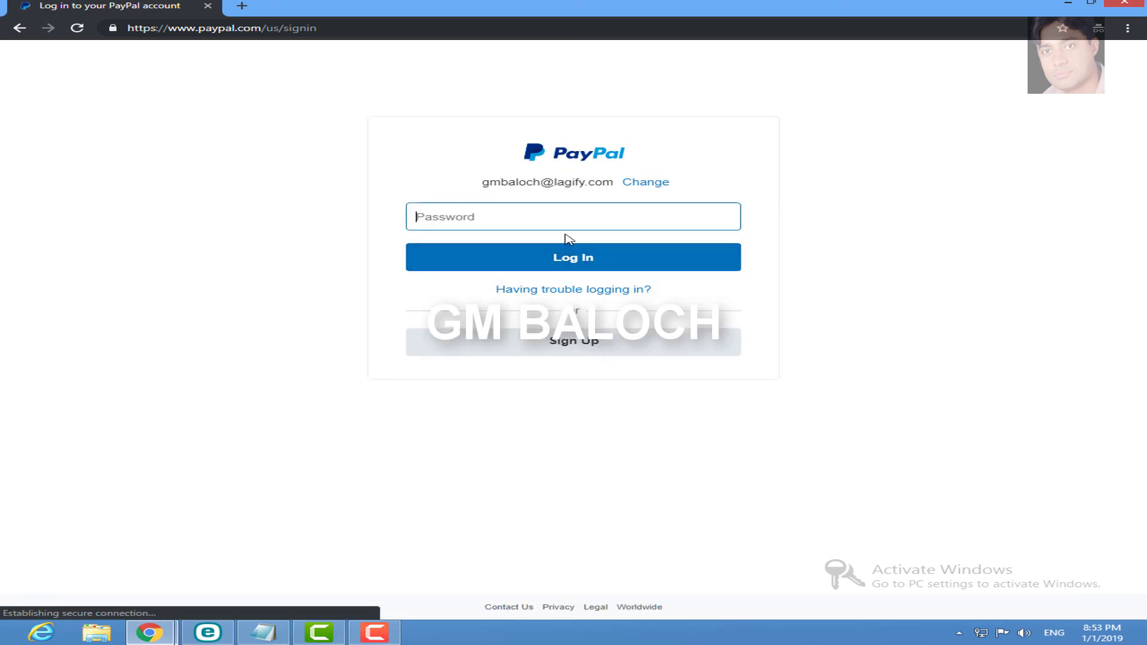
key("ctrl+v")
left_click(572, 258)
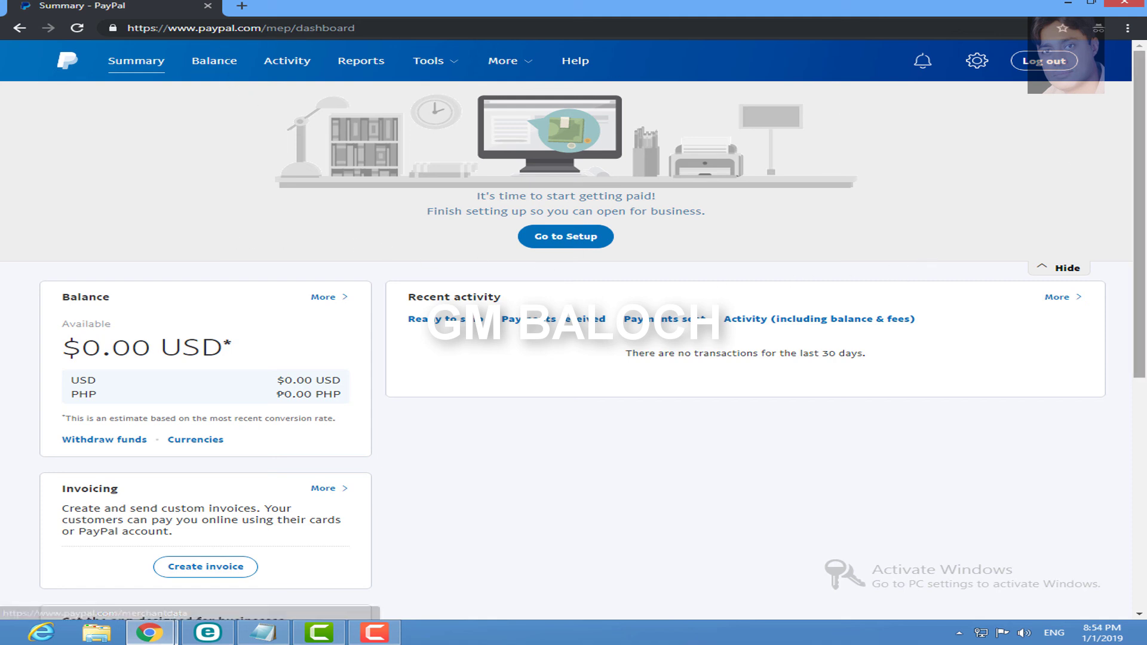
scroll(1141, 297, "down", 3)
Step: Return to the original Chrome window and show its PayPal merchant page tab
left_click_drag(1142, 297, 1137, 163)
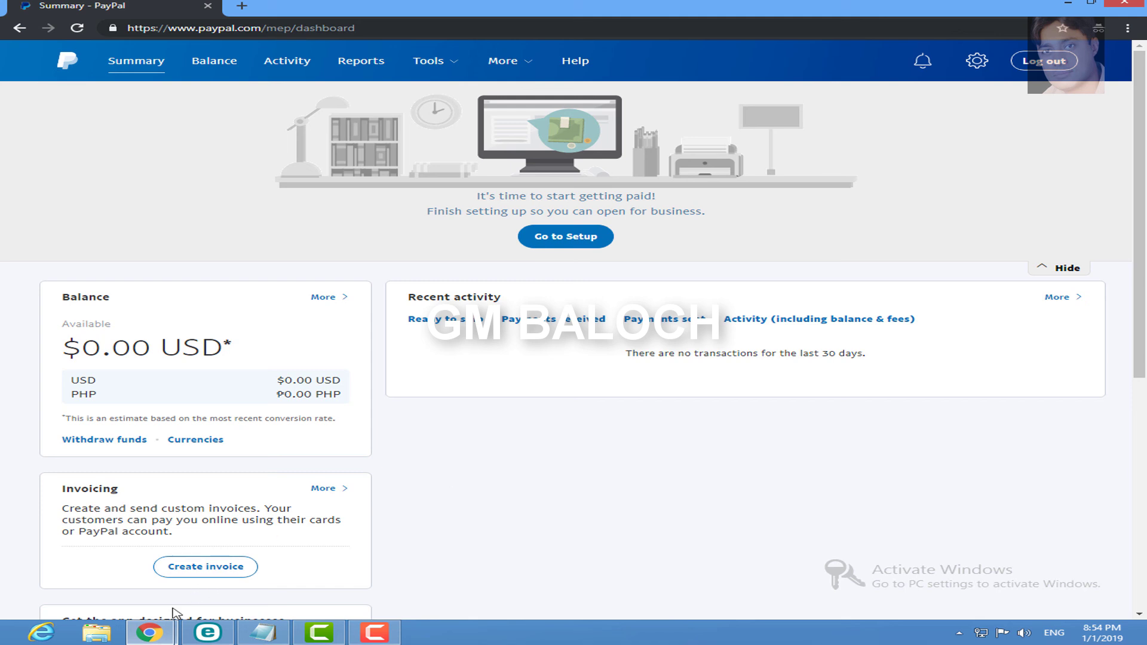
mouse_move(149, 632)
left_click(190, 510)
left_click(301, 8)
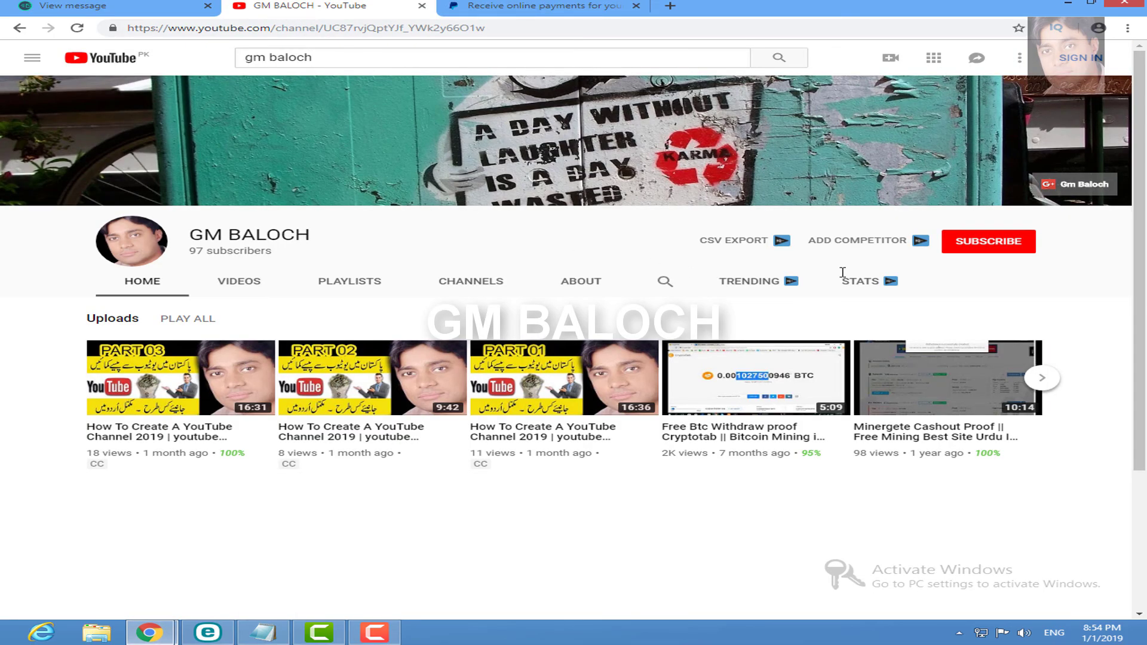
left_click(500, 7)
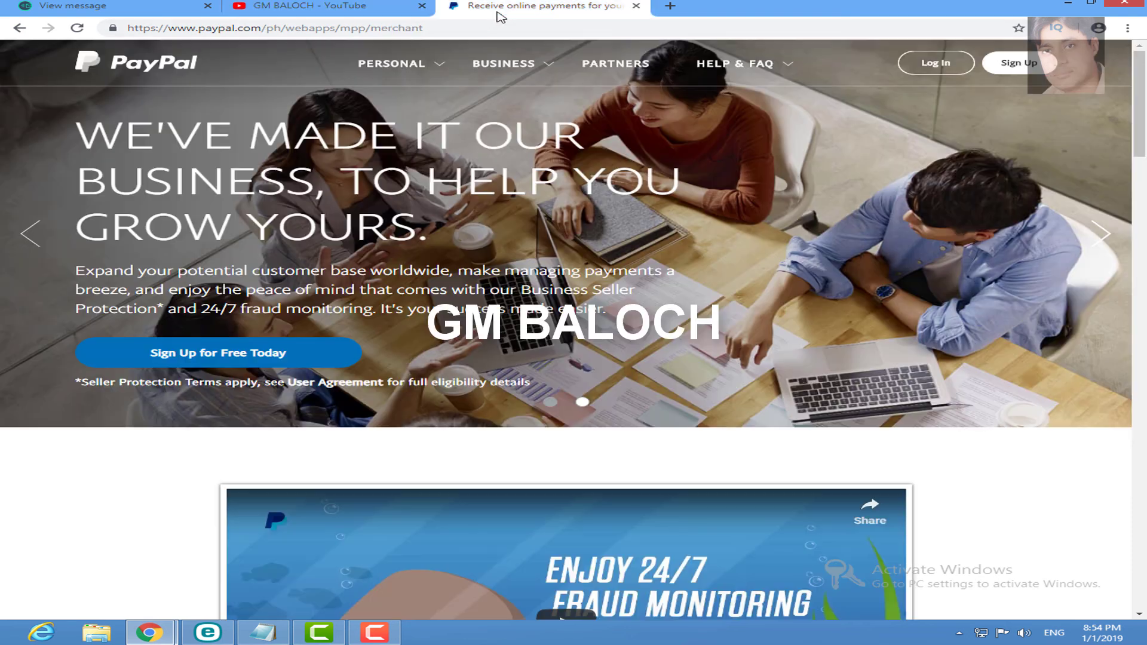